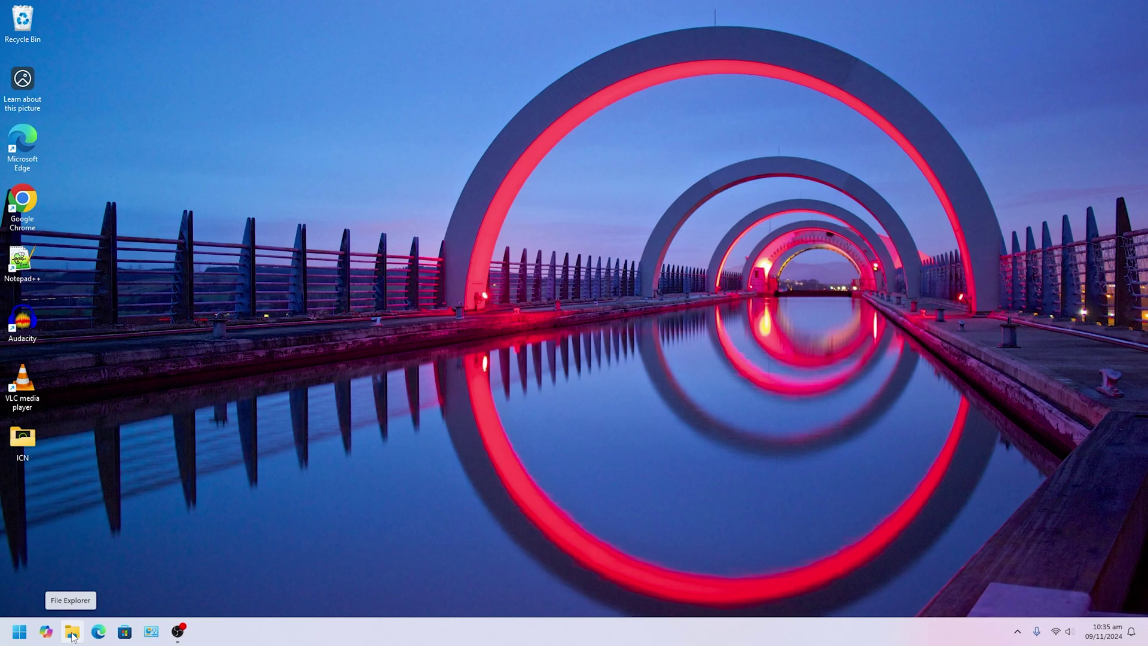
In File Explorer, bring up the format settings for the 32gb (F:) USB drive.
left_click(72, 633)
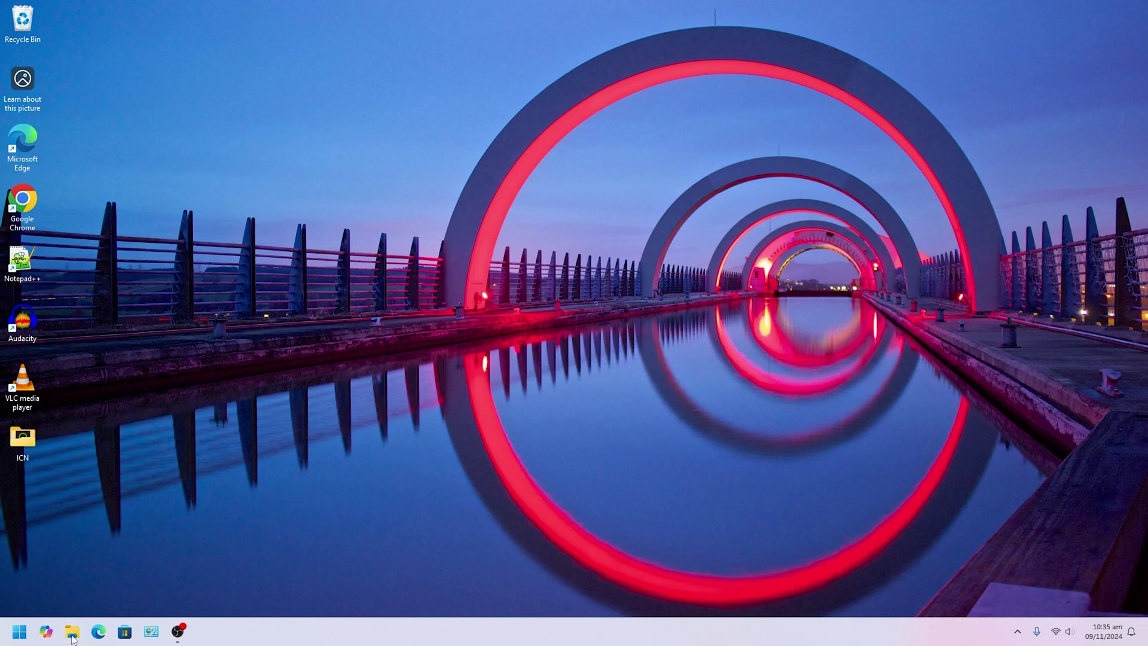
left_click(293, 397)
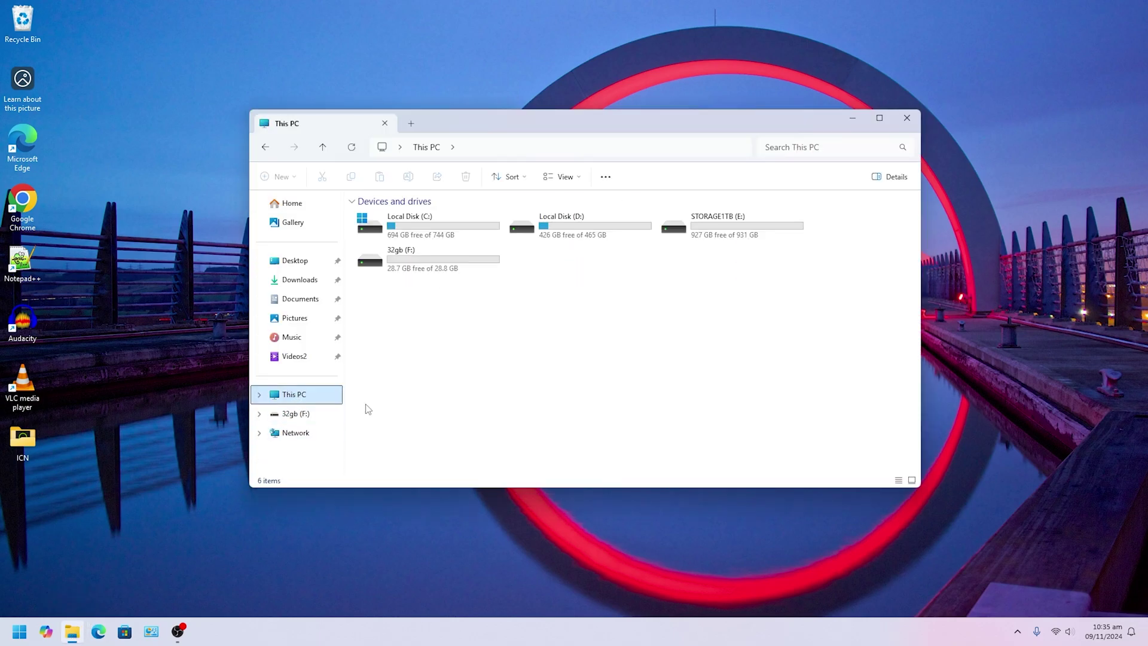
left_click(393, 267)
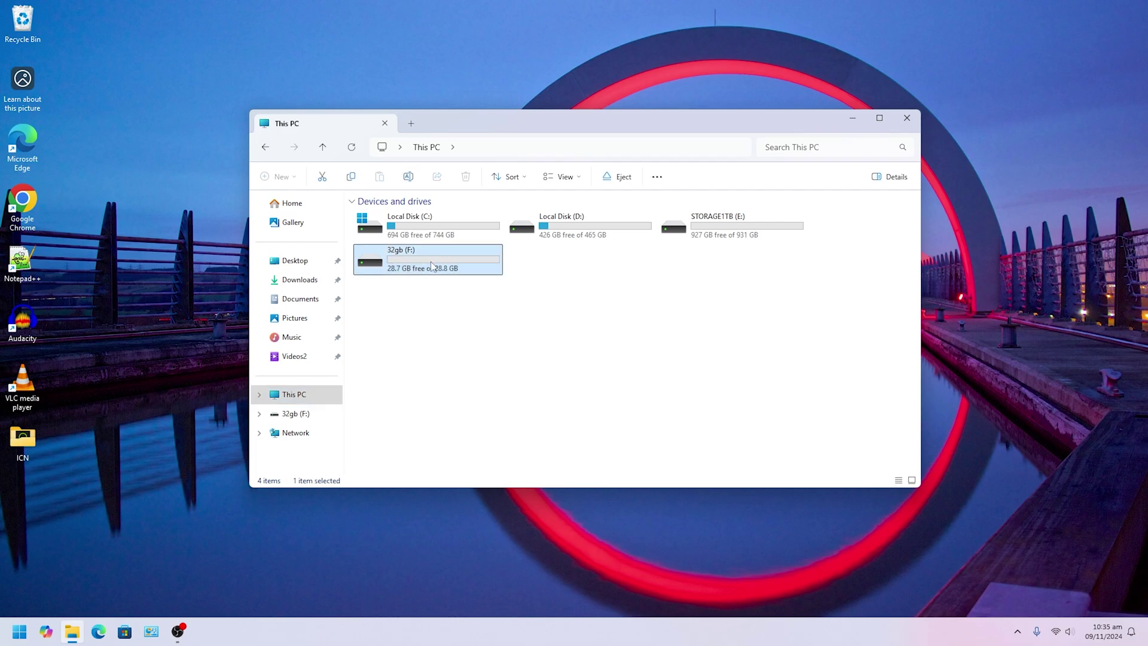
right_click(395, 262)
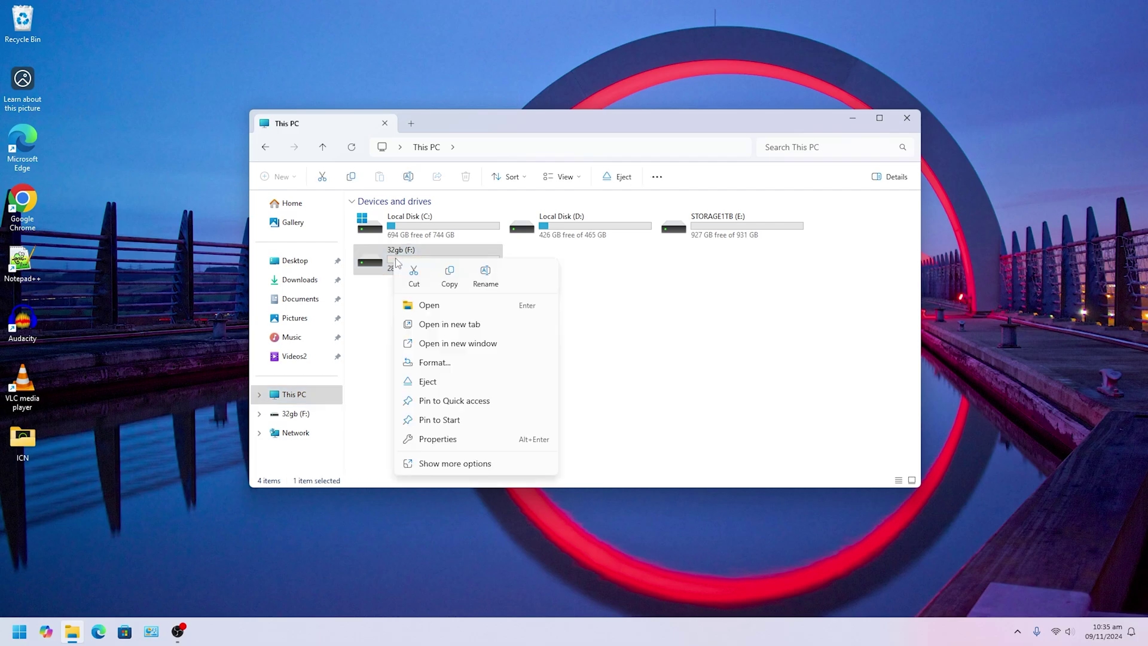
left_click(442, 367)
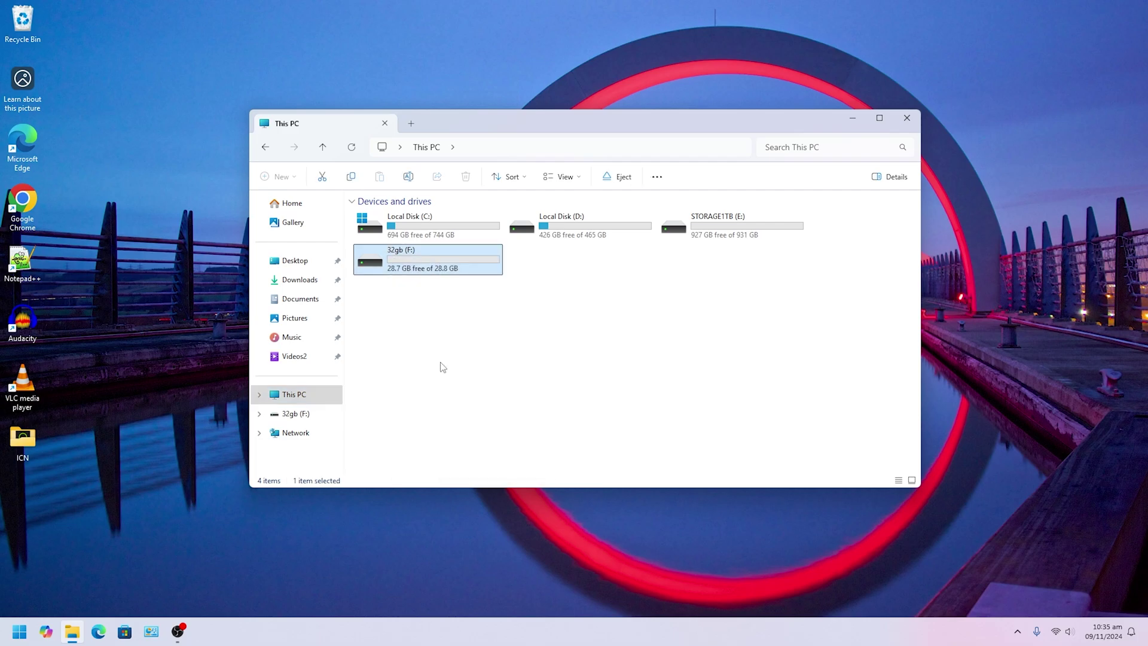
Cancel the format without changing the drive, deselect it, and close File Explorer.
double_click(344, 416)
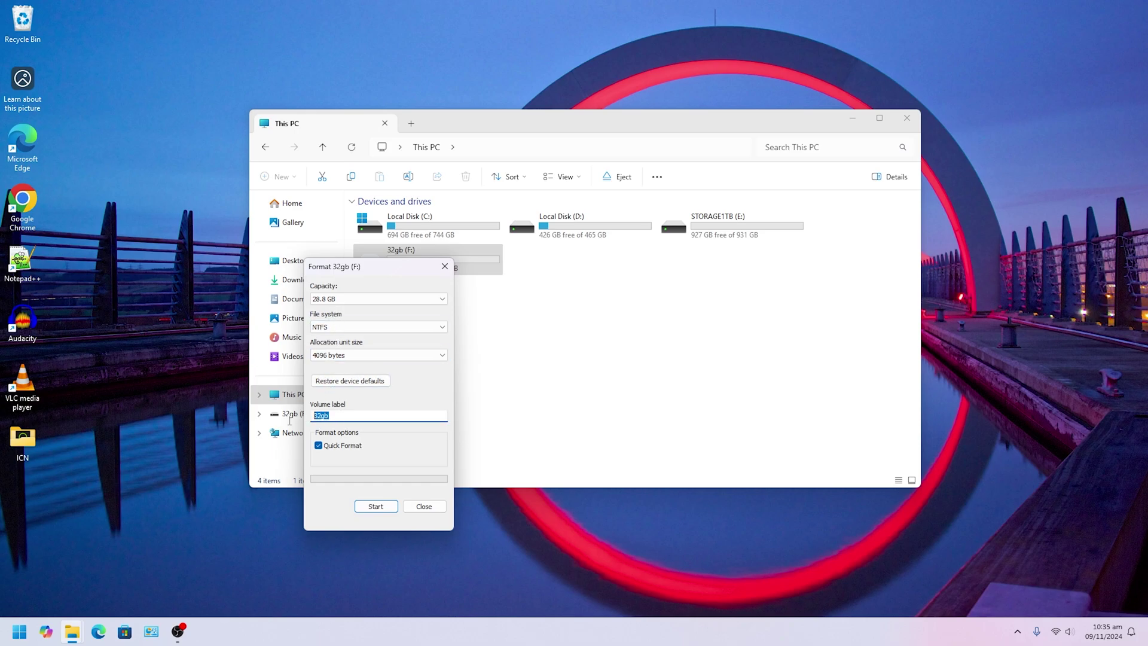
left_click(331, 415)
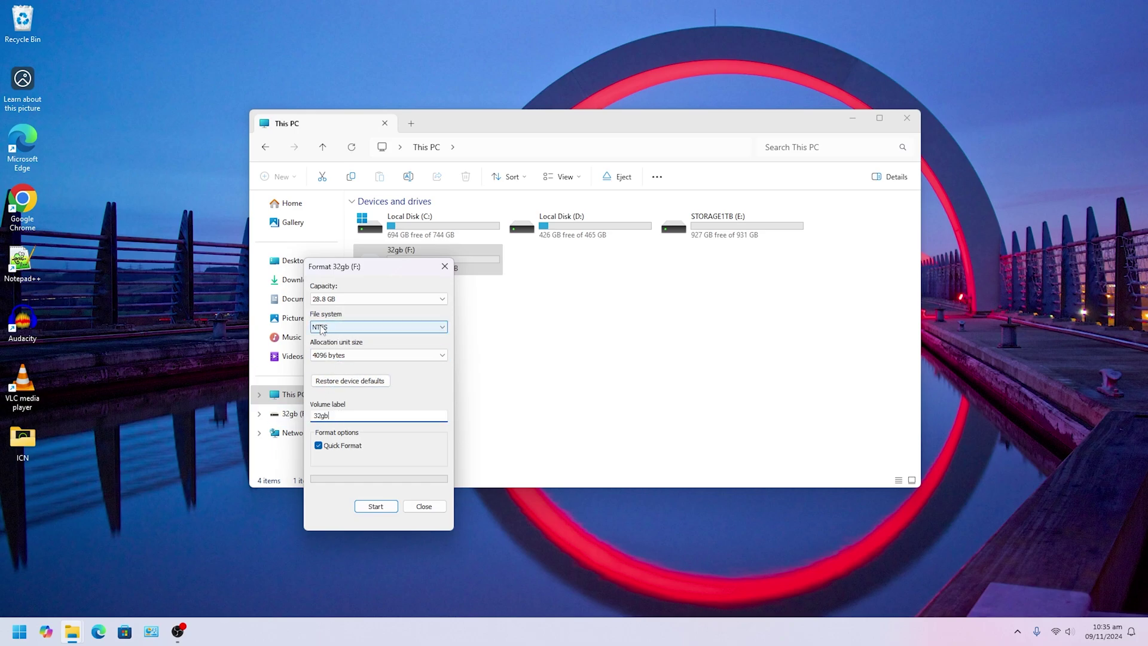
left_click(426, 508)
left_click(539, 355)
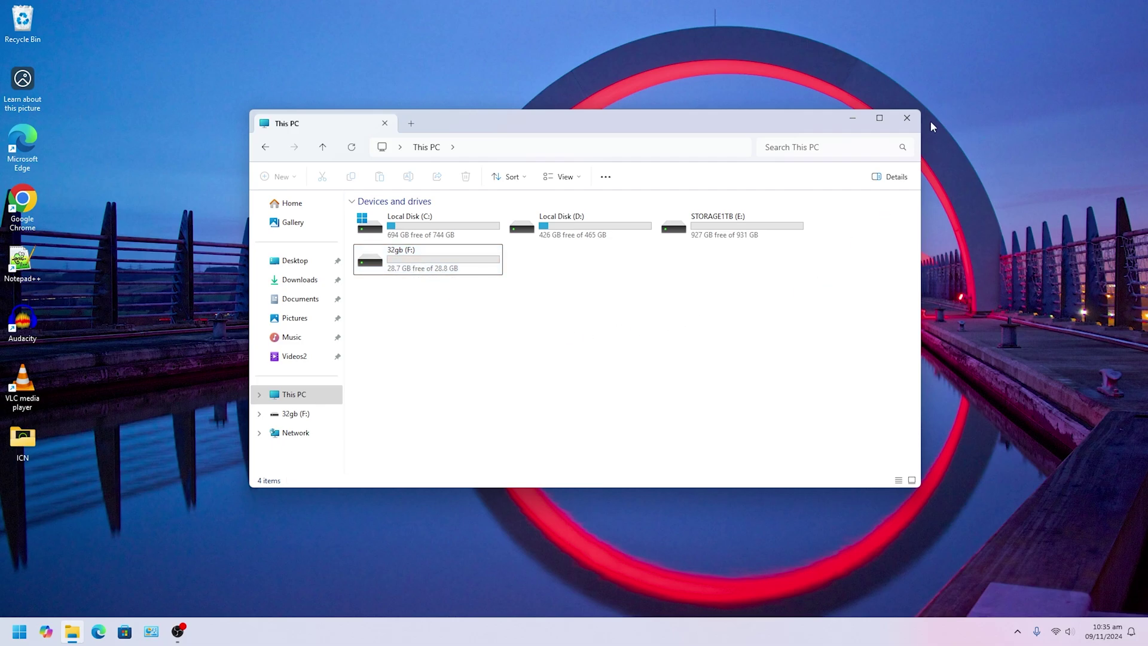
left_click(907, 118)
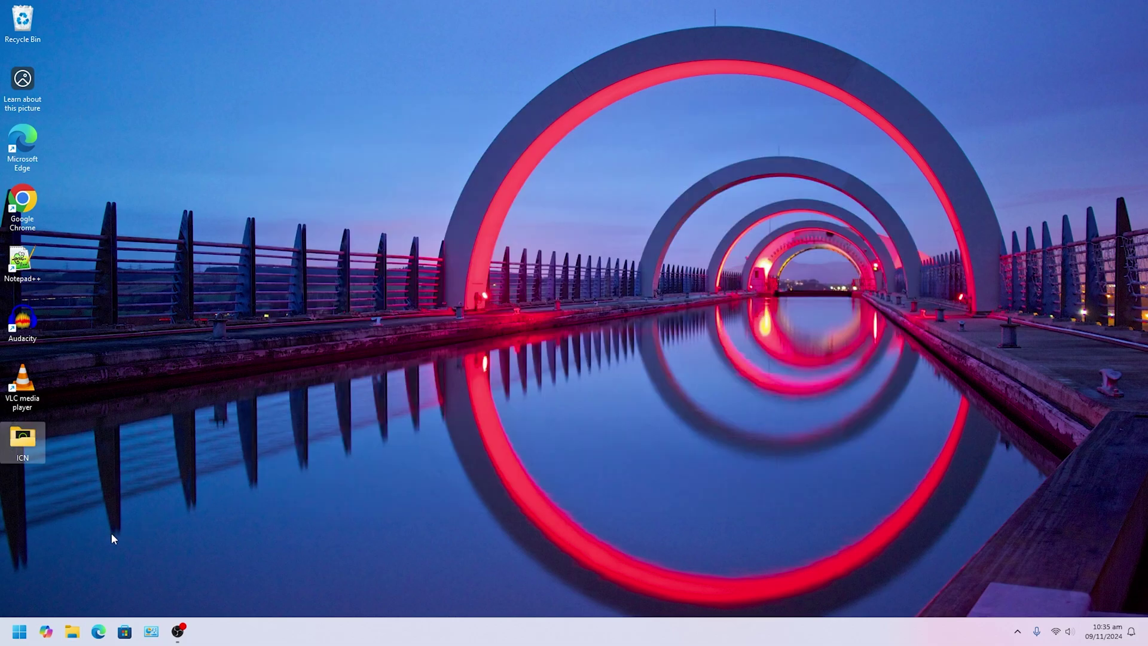
In Microsoft Edge, load google.com and search for 'windows 11 iso'.
left_click(101, 639)
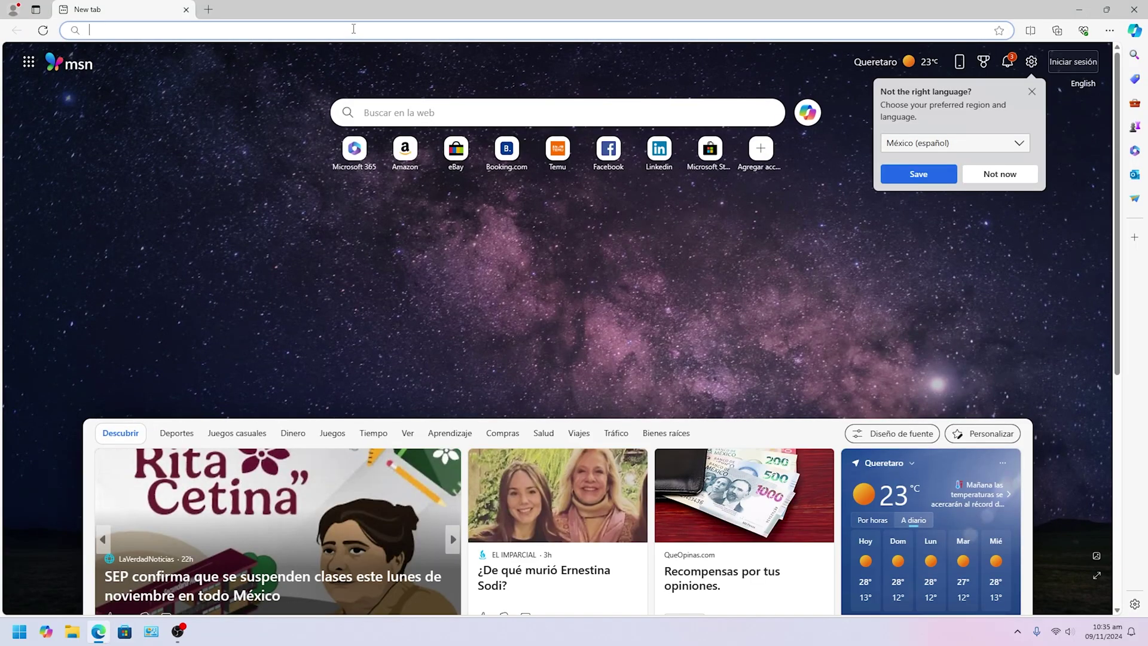
type("google.com")
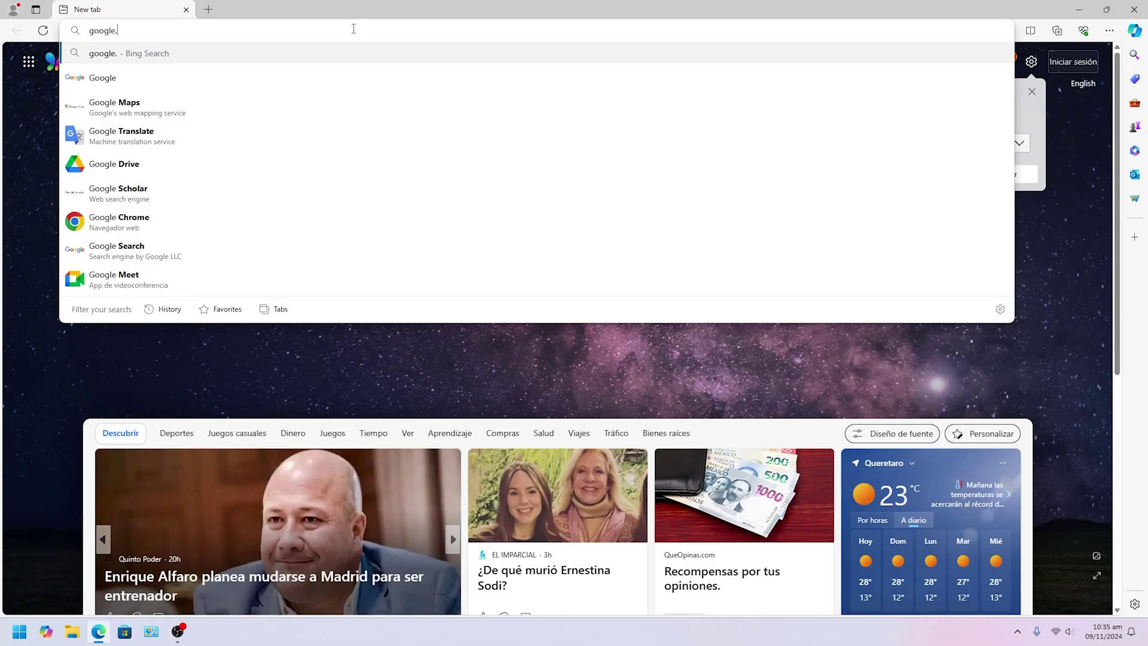
key("Return")
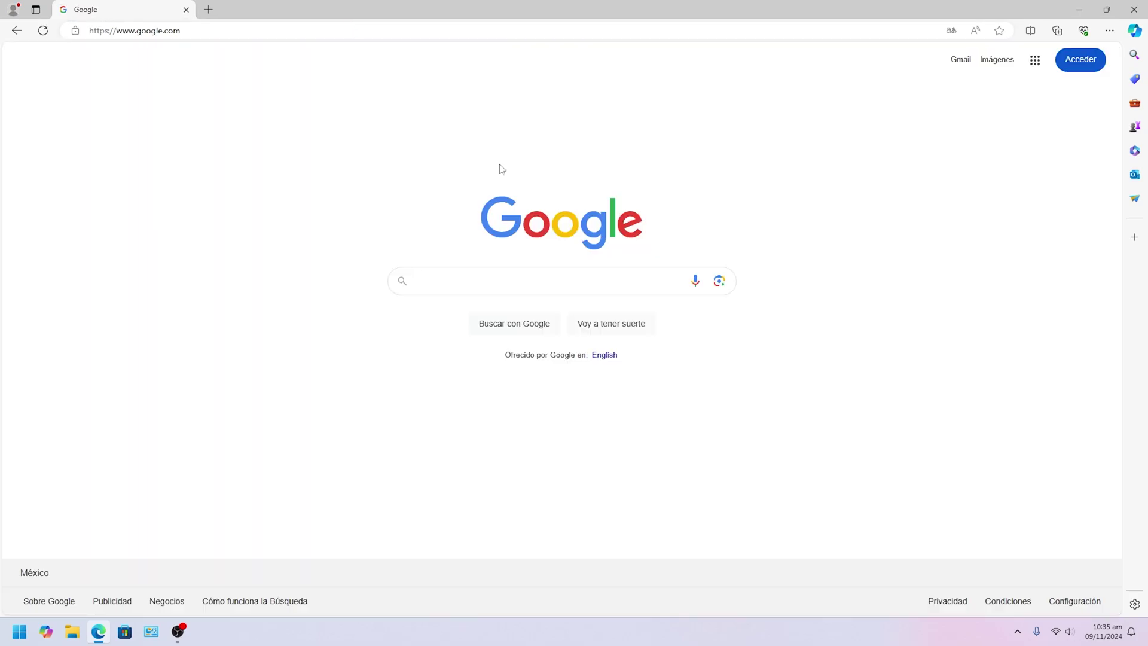
left_click(475, 286)
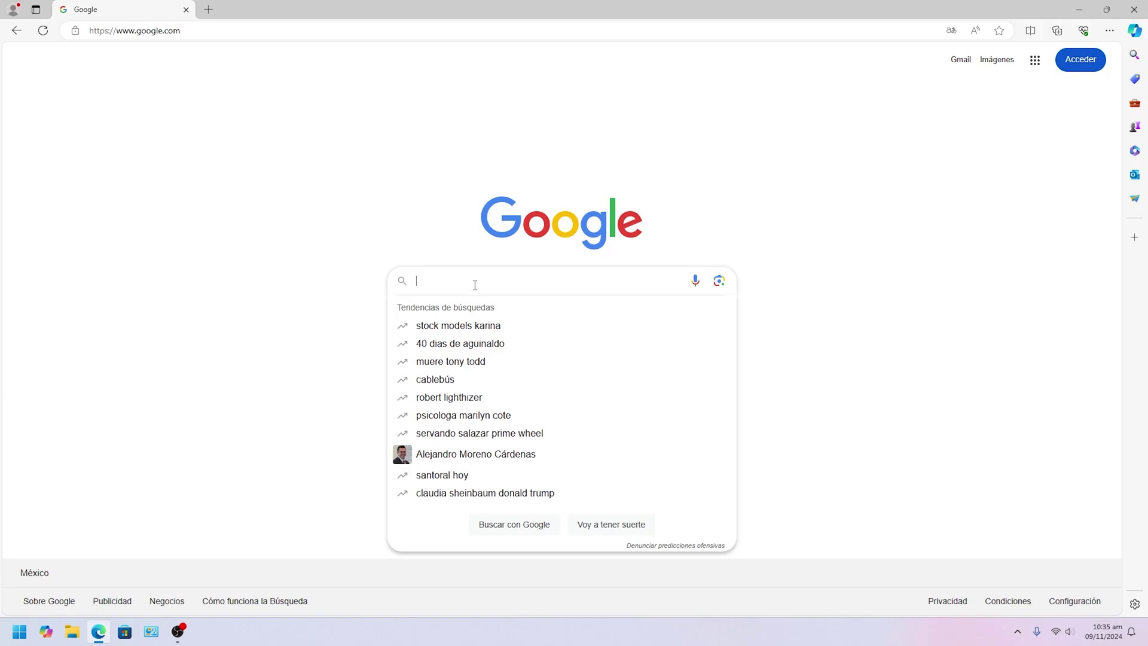
type("windo")
key("BackSpace")
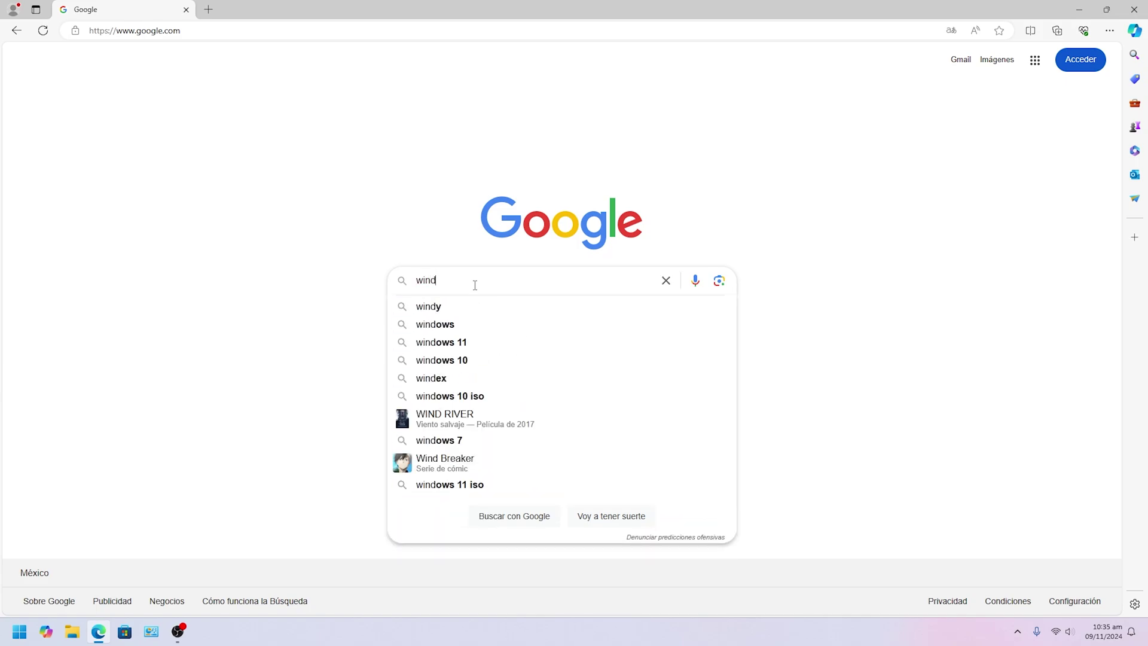
type("ows 11 ")
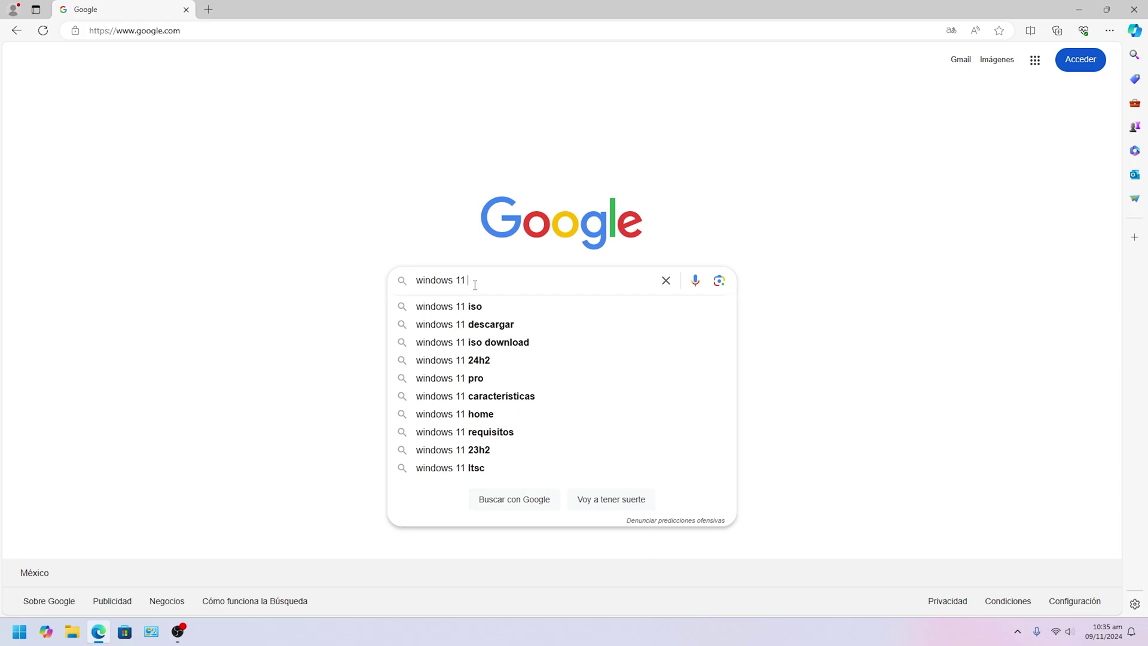
type("iso")
key("Return")
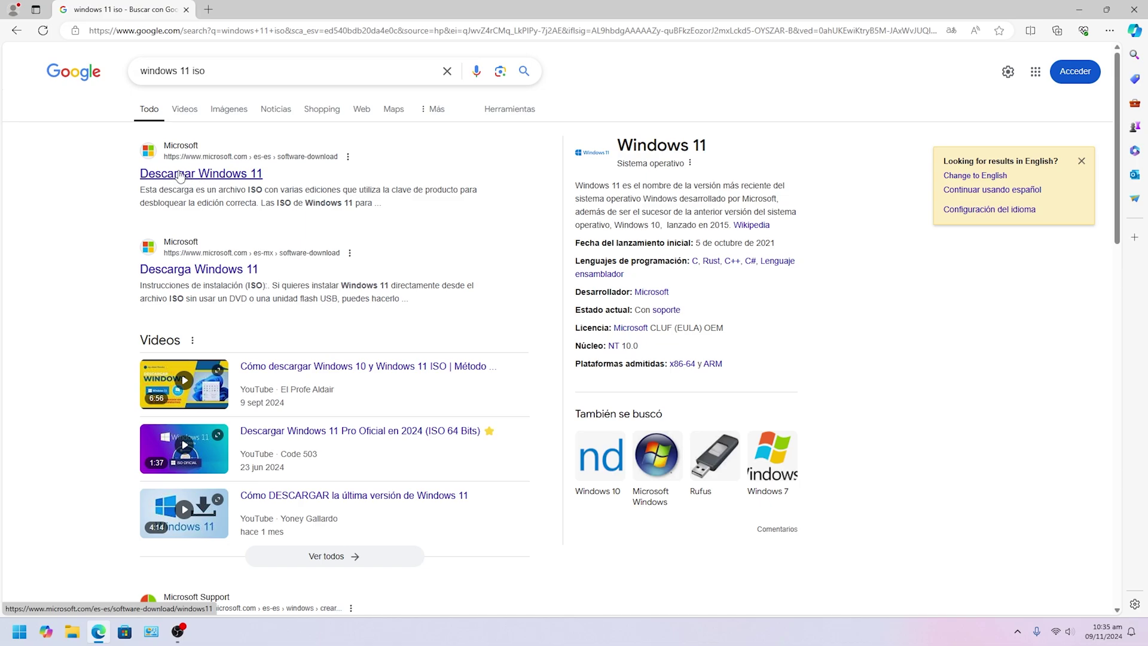
Open Microsoft's Descargar Windows 11 result and switch its URL from es-es to en.
left_click(180, 174)
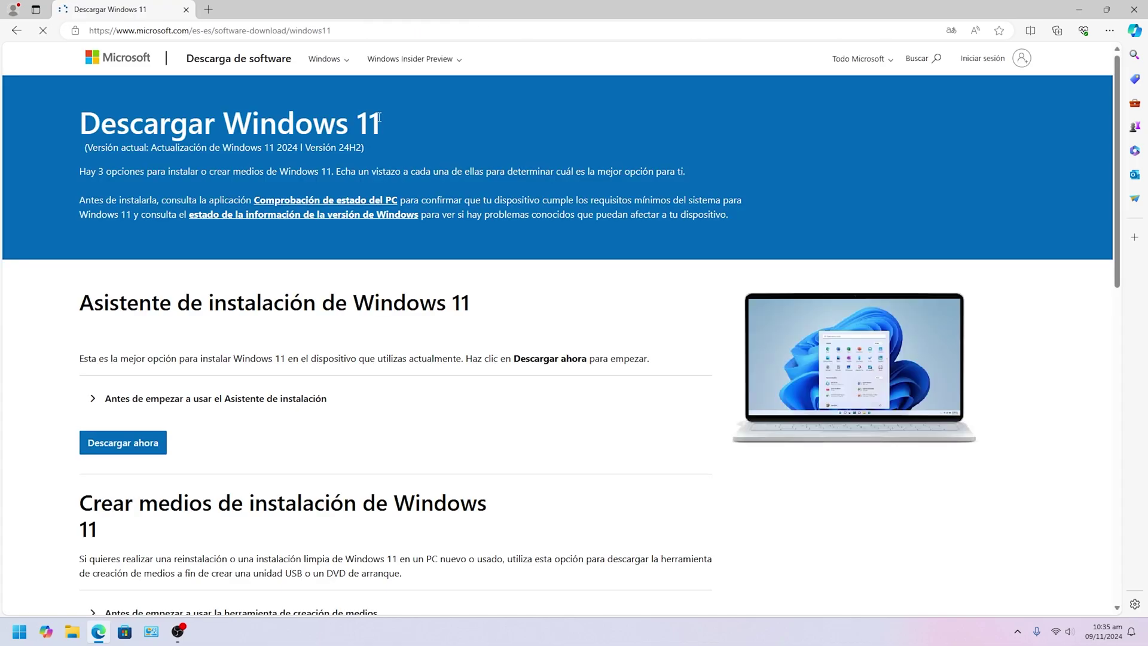
left_click_drag(192, 30, 210, 34)
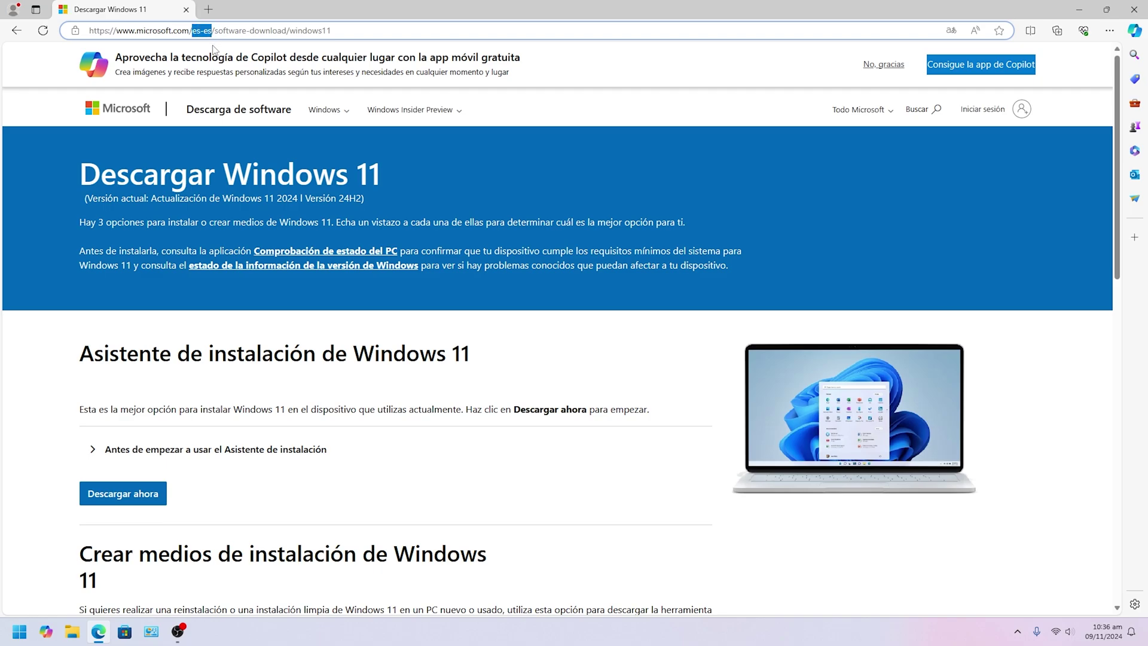
type("en")
left_click(214, 50)
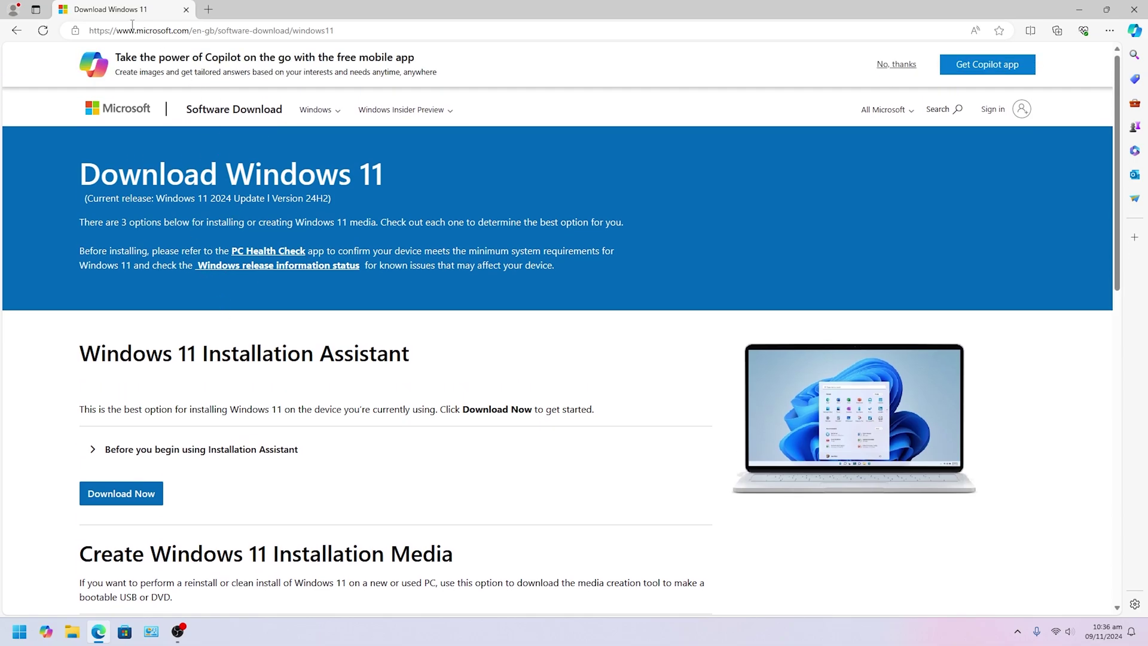
Under Create Windows 11 Installation Media, download mediacreationtool.exe.
left_click_drag(97, 32, 344, 31)
left_click(347, 31)
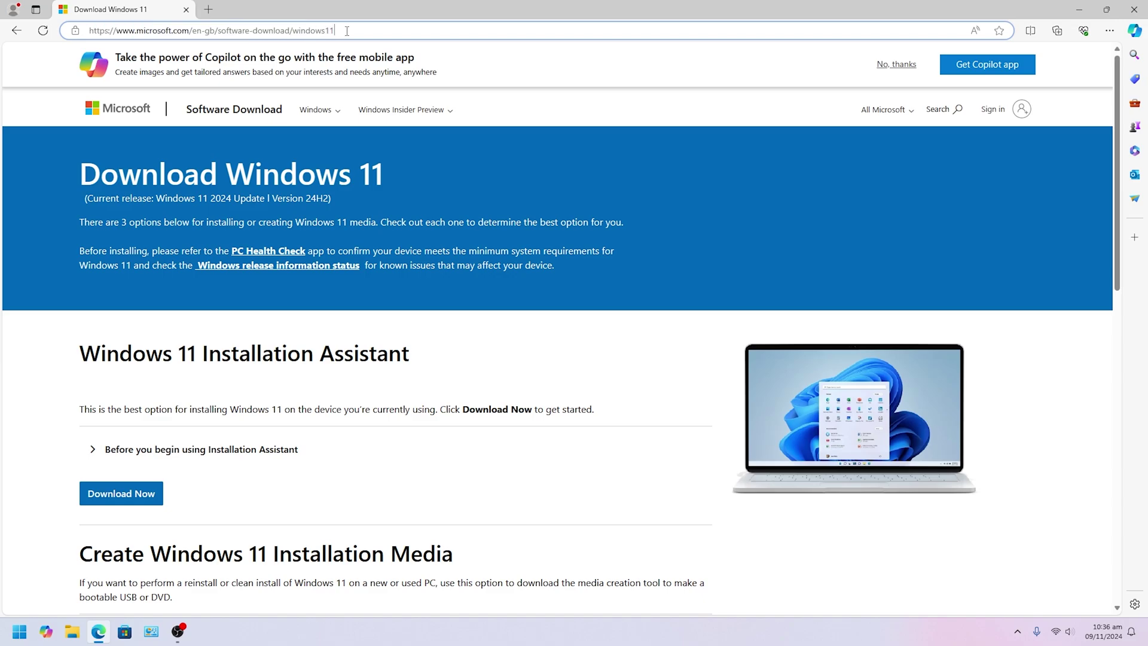
scroll(274, 512, "down", 3)
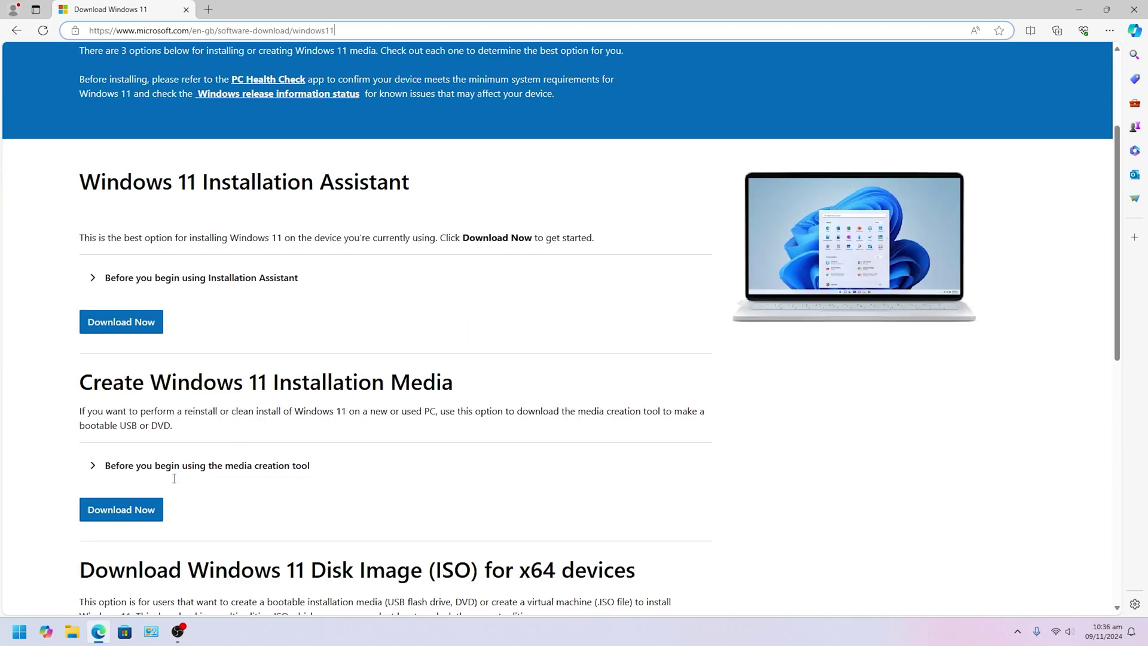
left_click_drag(81, 382, 461, 389)
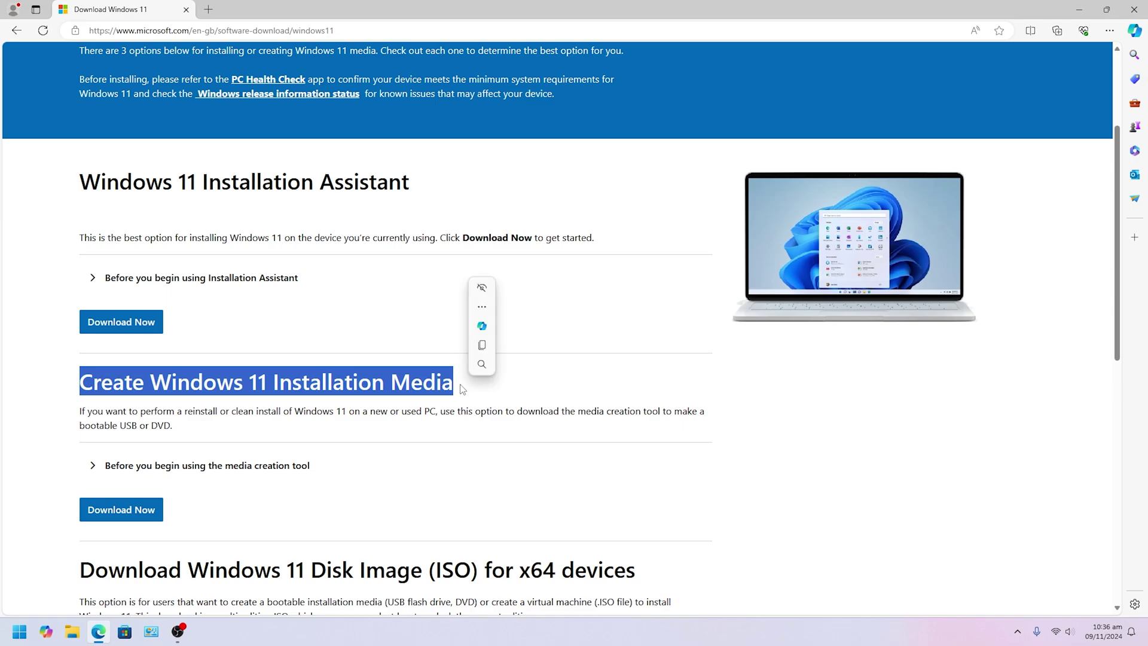
left_click(114, 516)
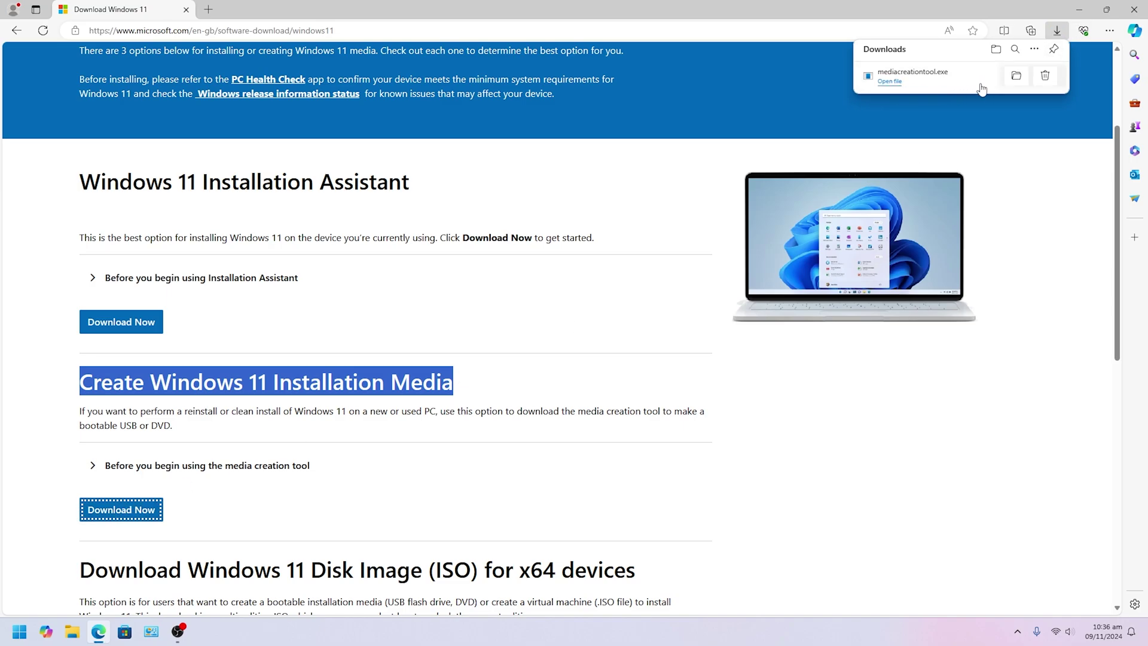
Run mediacreationtool.exe from the Downloads folder and accept the license terms.
left_click(1016, 77)
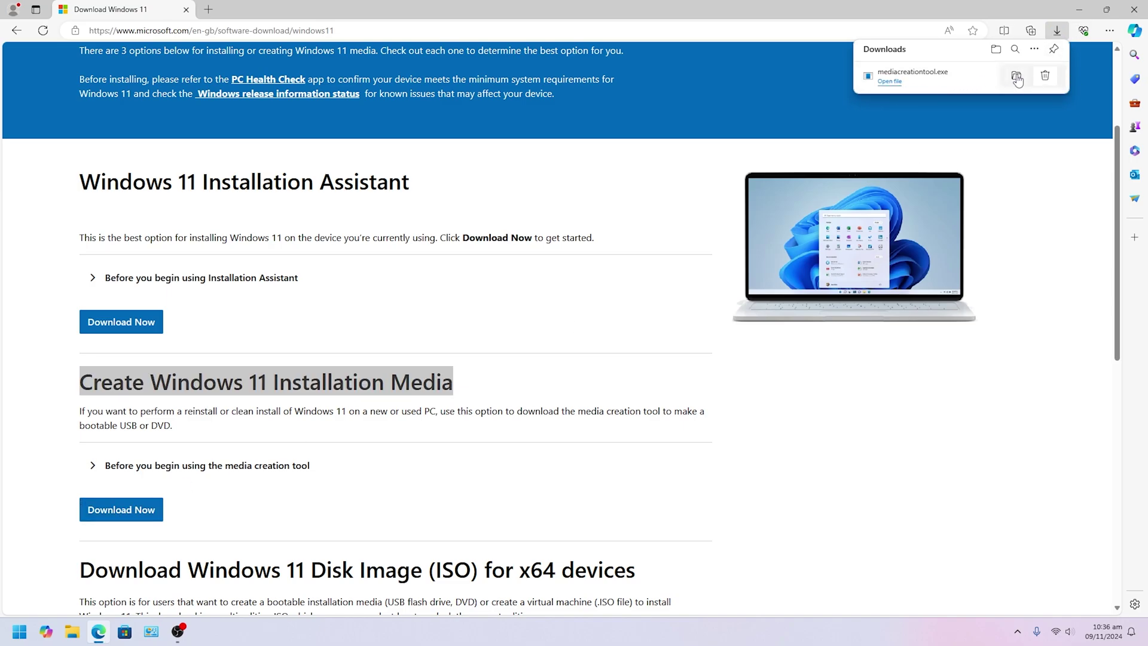
left_click(535, 339)
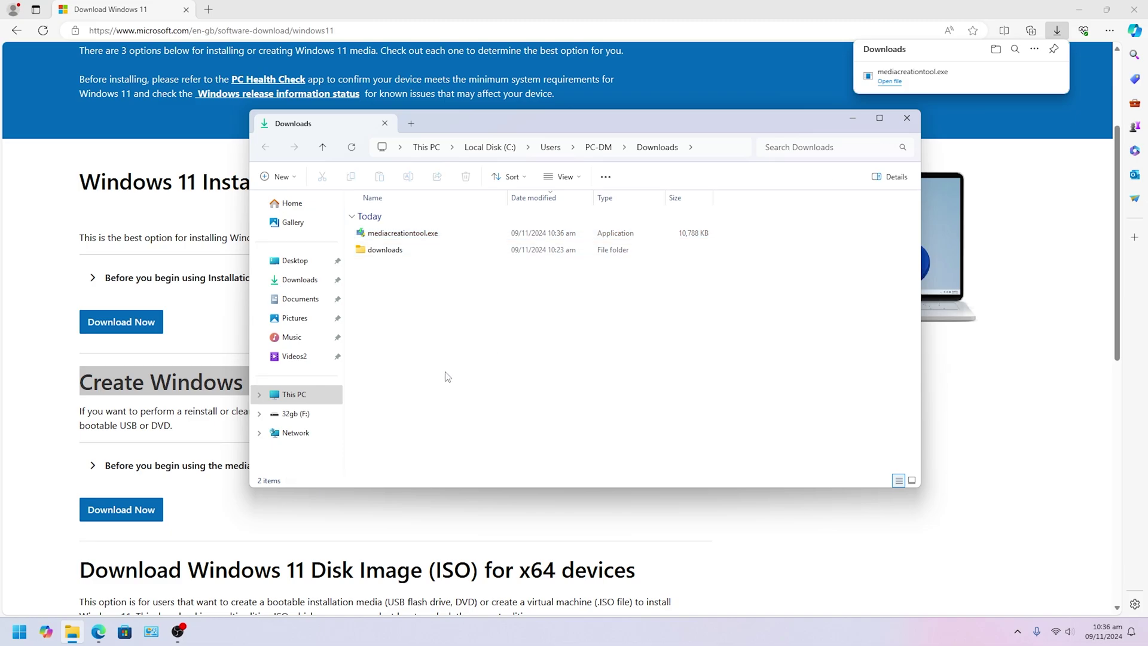
left_click(302, 281)
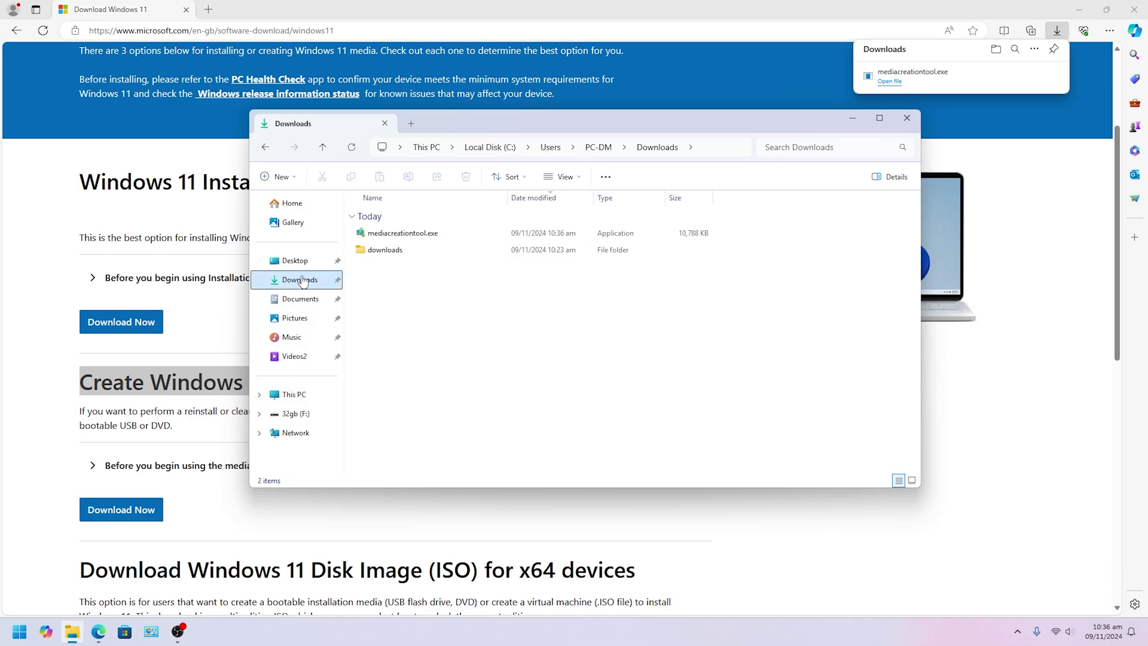
left_click(373, 236)
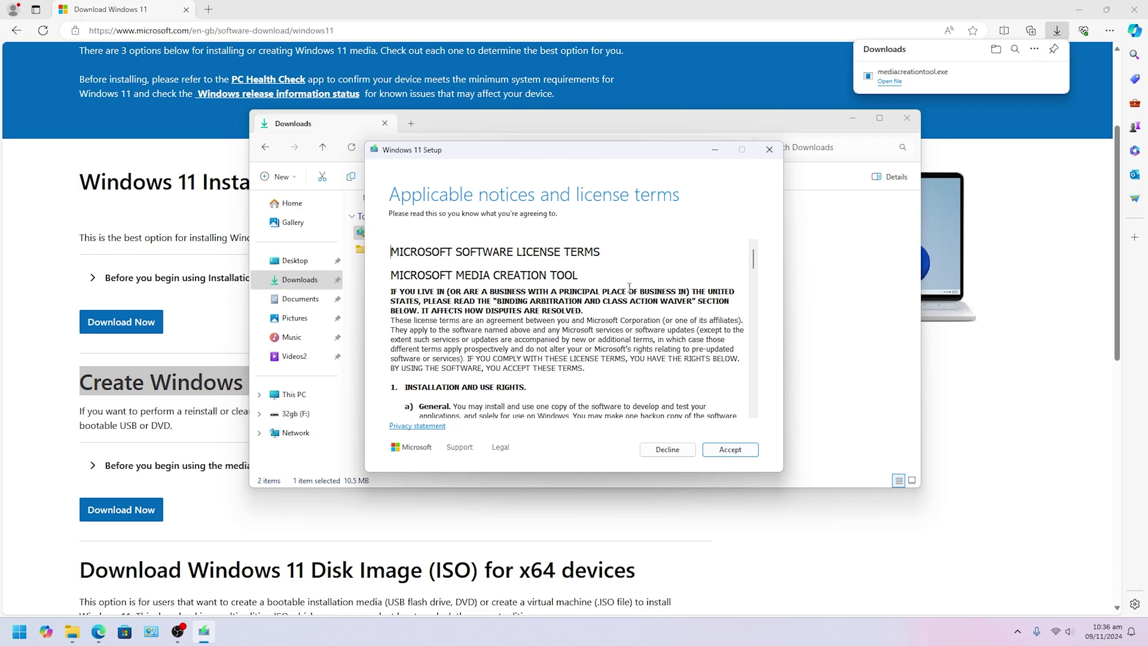
left_click(745, 451)
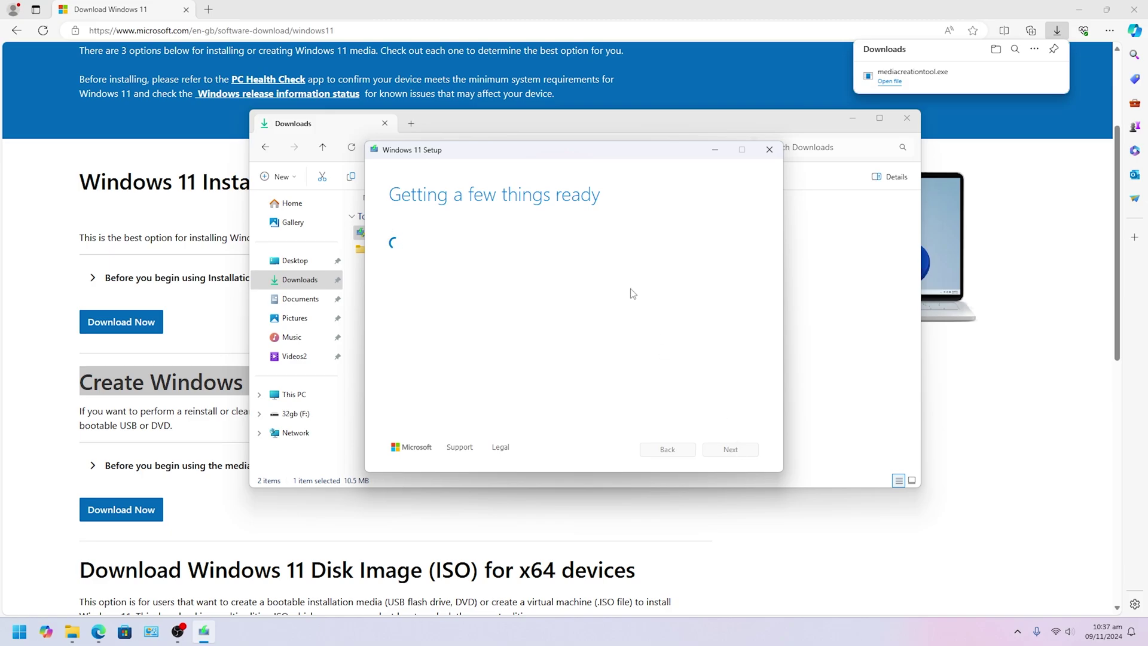
Minimise Edge and move the Downloads window aside to reveal Windows 11 Setup.
left_click(1079, 7)
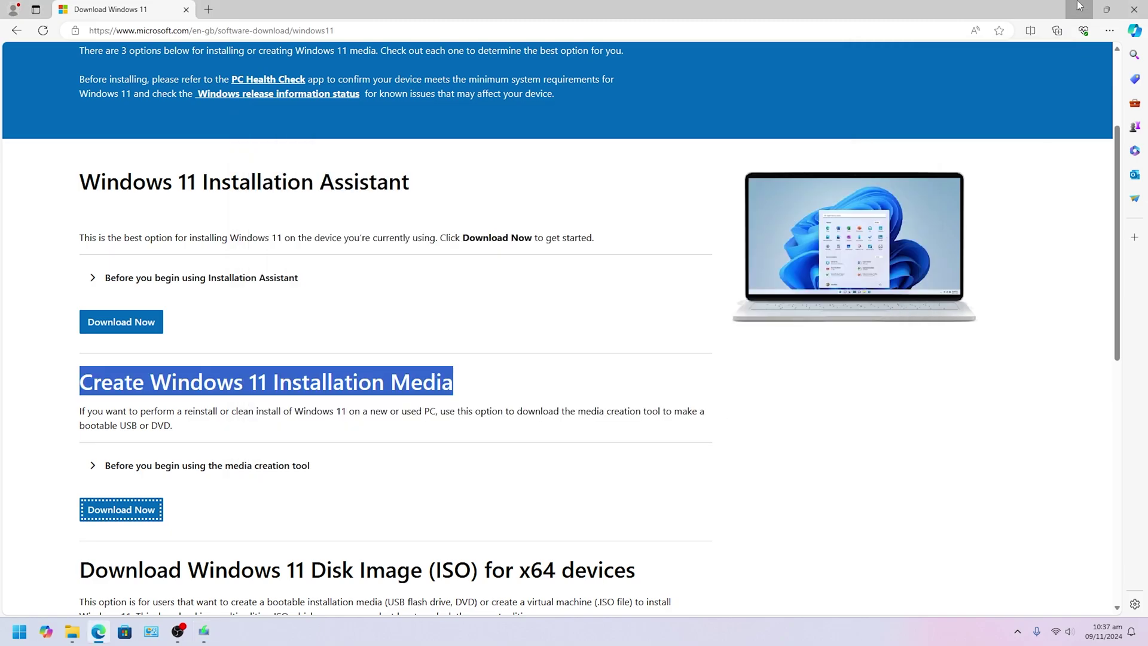
left_click(1079, 6)
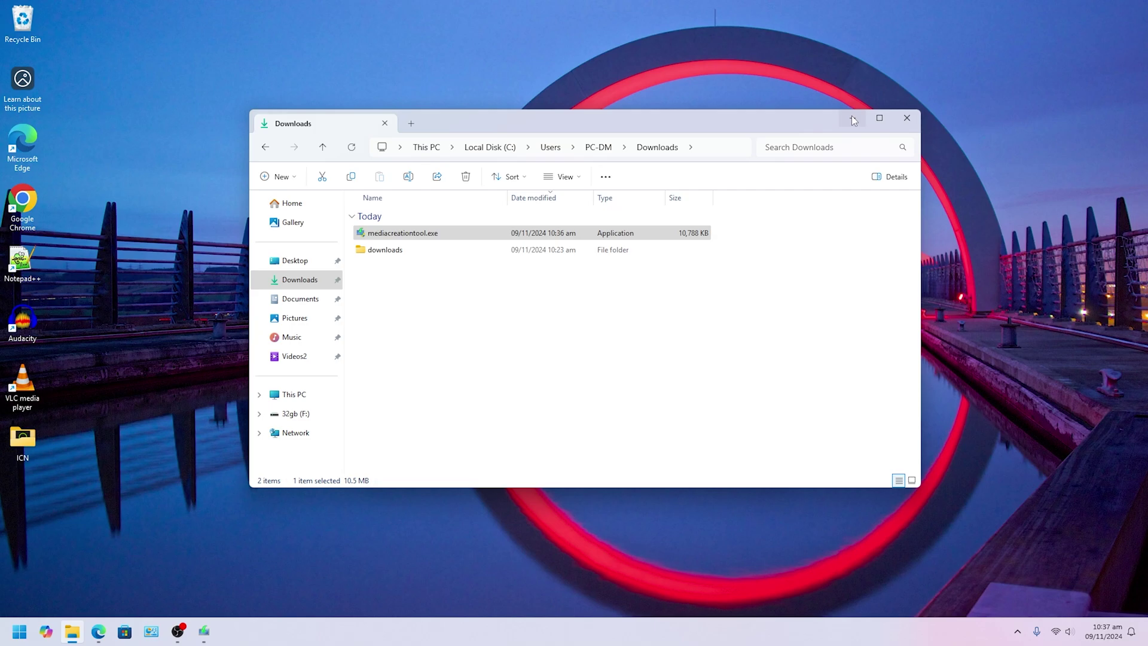
left_click_drag(798, 118, 1020, 29)
Disable recommended options, keep English (United States) and Windows 11 edition, and continue.
left_click(447, 153)
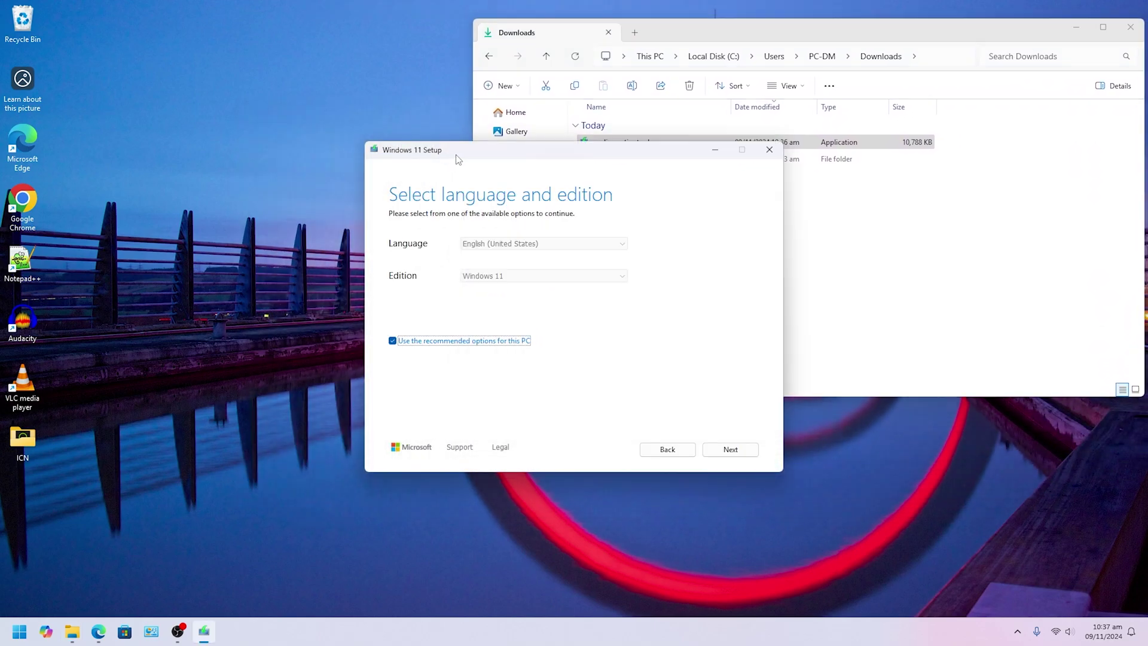
left_click_drag(456, 159, 368, 188)
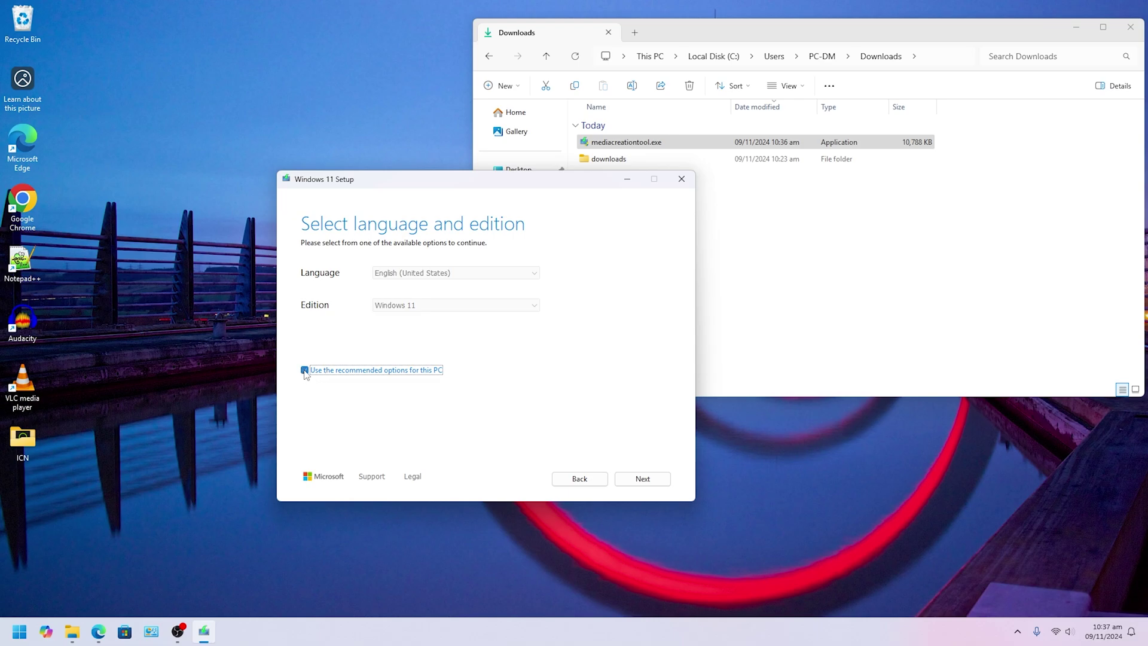
left_click(305, 371)
left_click(398, 273)
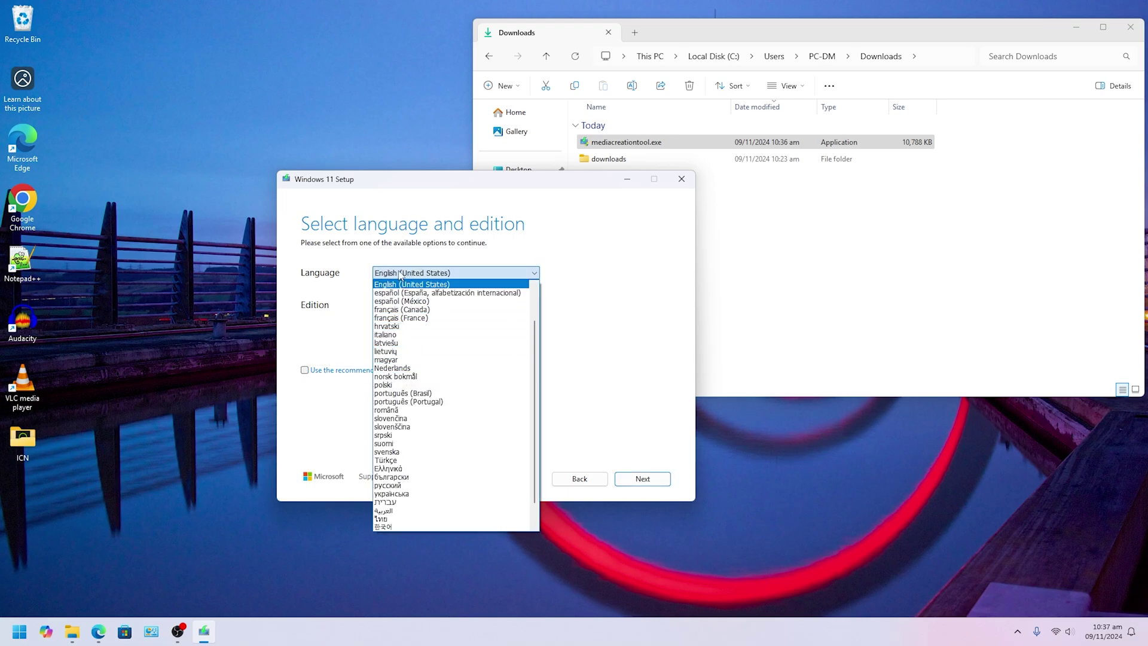
left_click(400, 272)
left_click(410, 306)
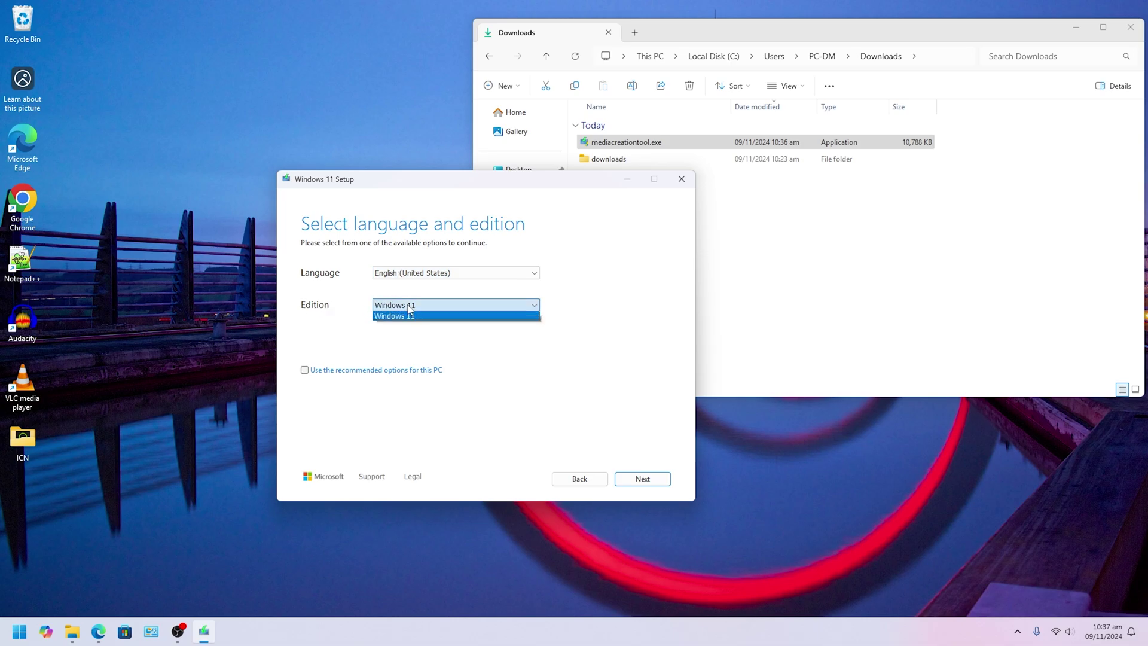
left_click(403, 310)
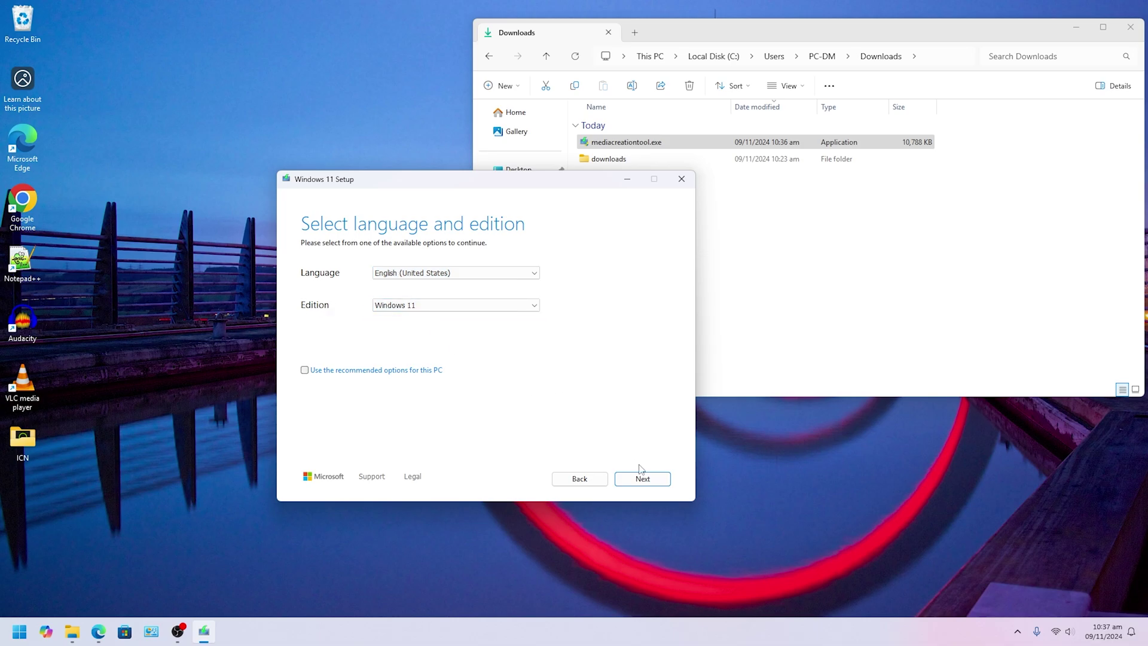
left_click(644, 479)
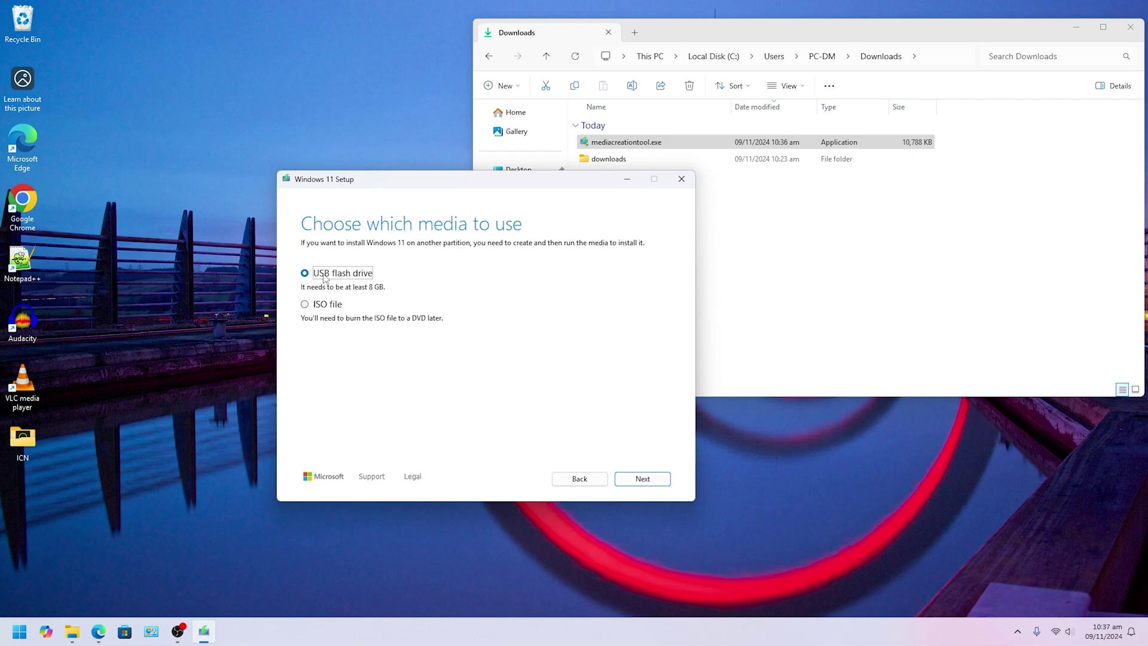
Choose USB flash drive as the media and pick the 32gb F: removable drive.
left_click(655, 486)
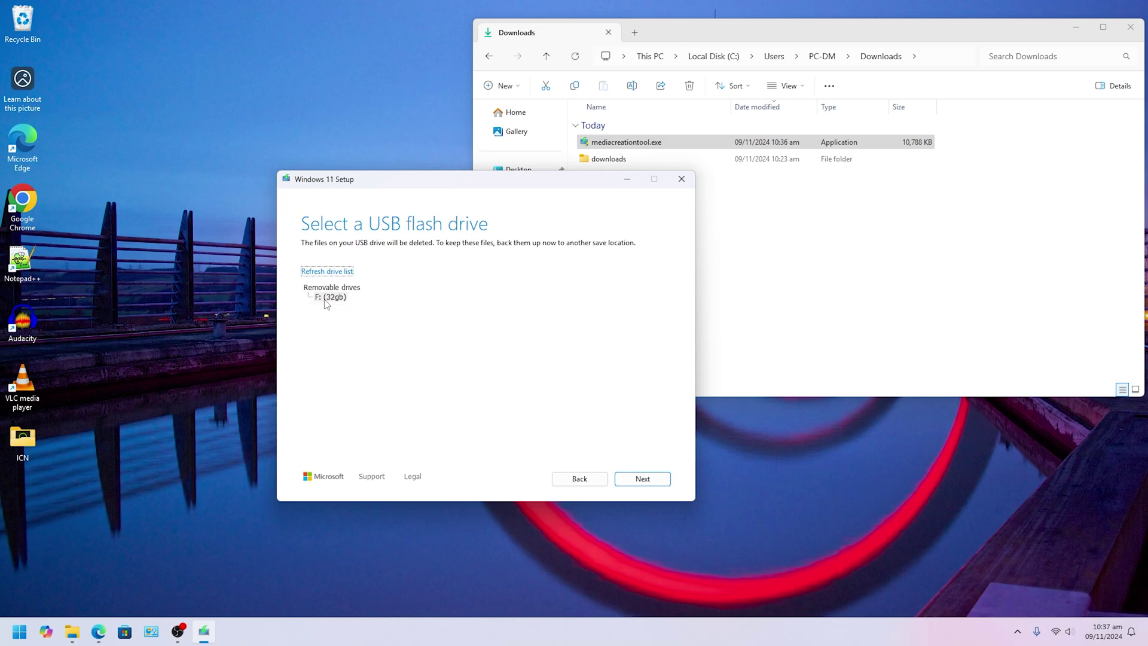
left_click(343, 299)
Start writing Windows 11 to the F: drive and wait for 'Your USB flash drive is ready'.
left_click(653, 484)
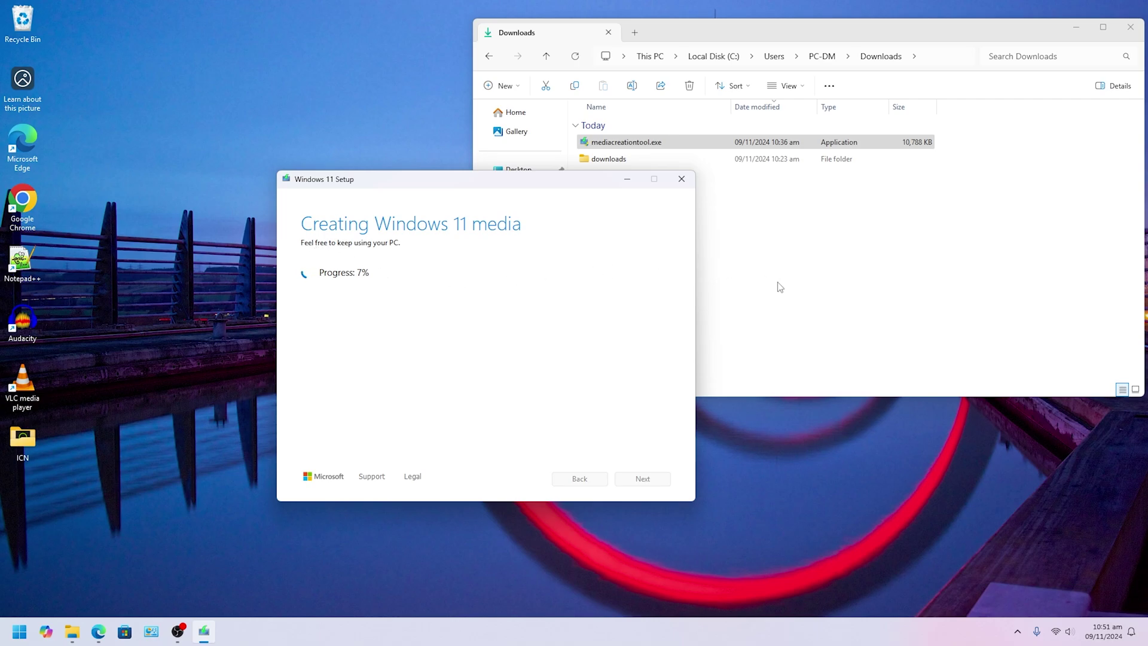
left_click(798, 286)
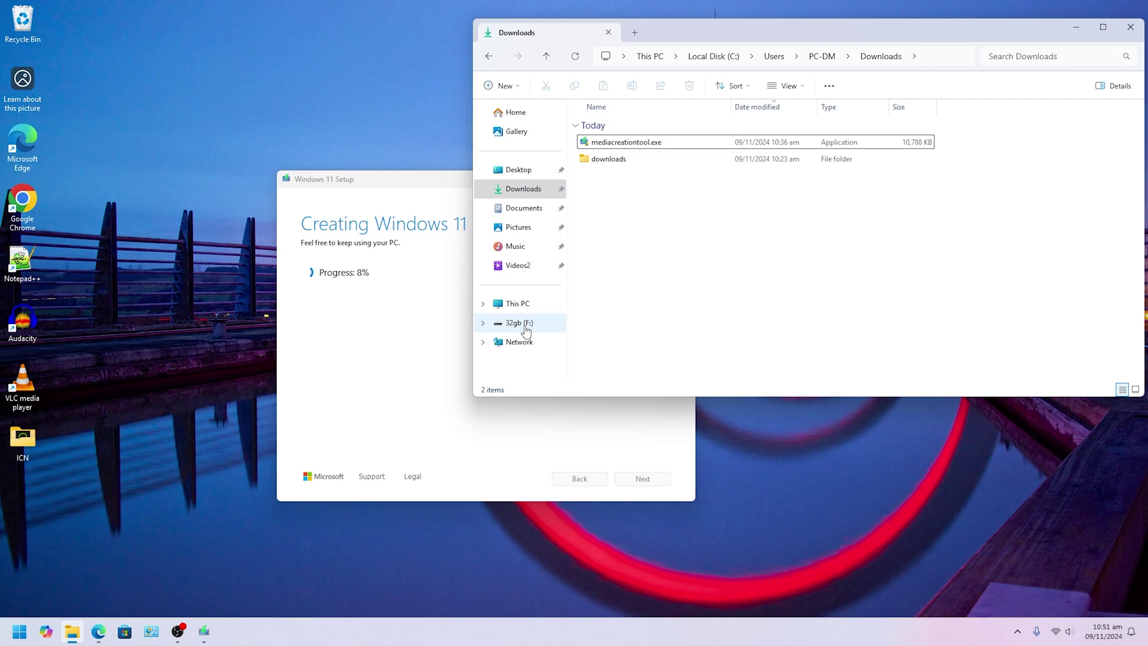
left_click(426, 285)
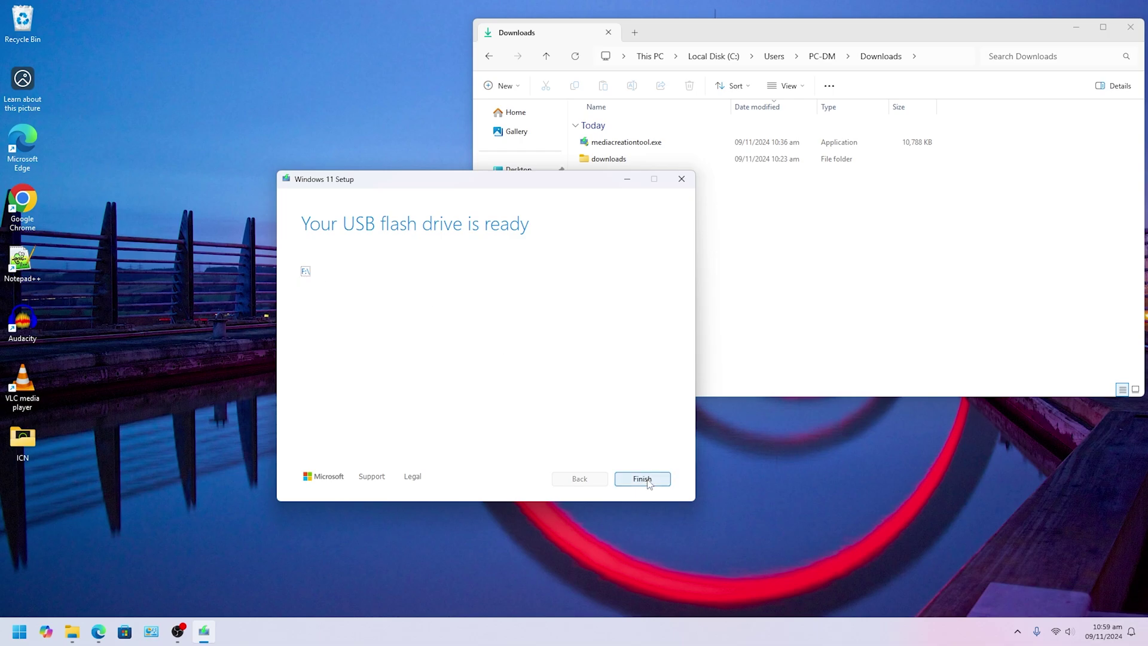
Finish the setup tool and open the ESD-USB (F:) drive from This PC.
left_click(642, 478)
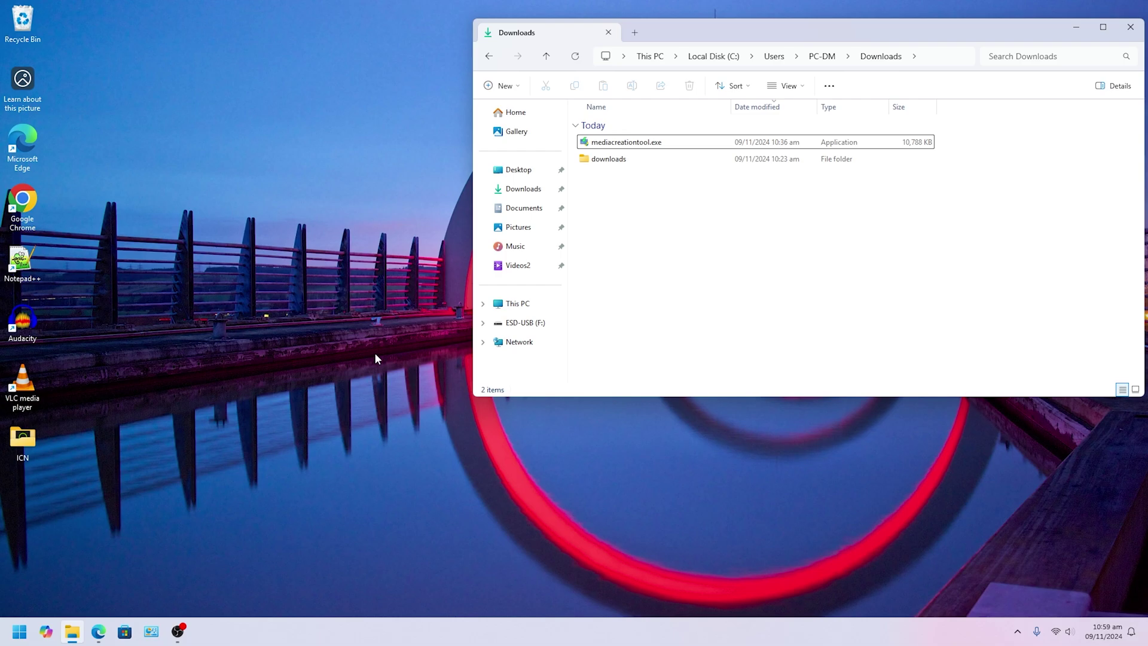
left_click(623, 145)
left_click(663, 300)
left_click(513, 306)
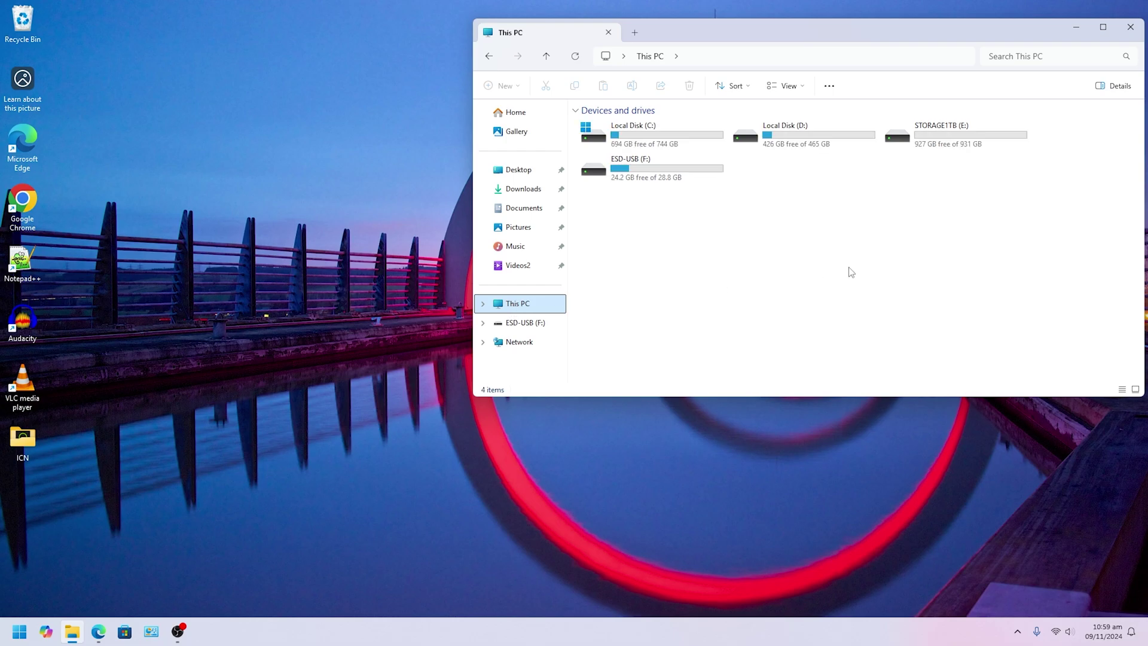
left_click(634, 177)
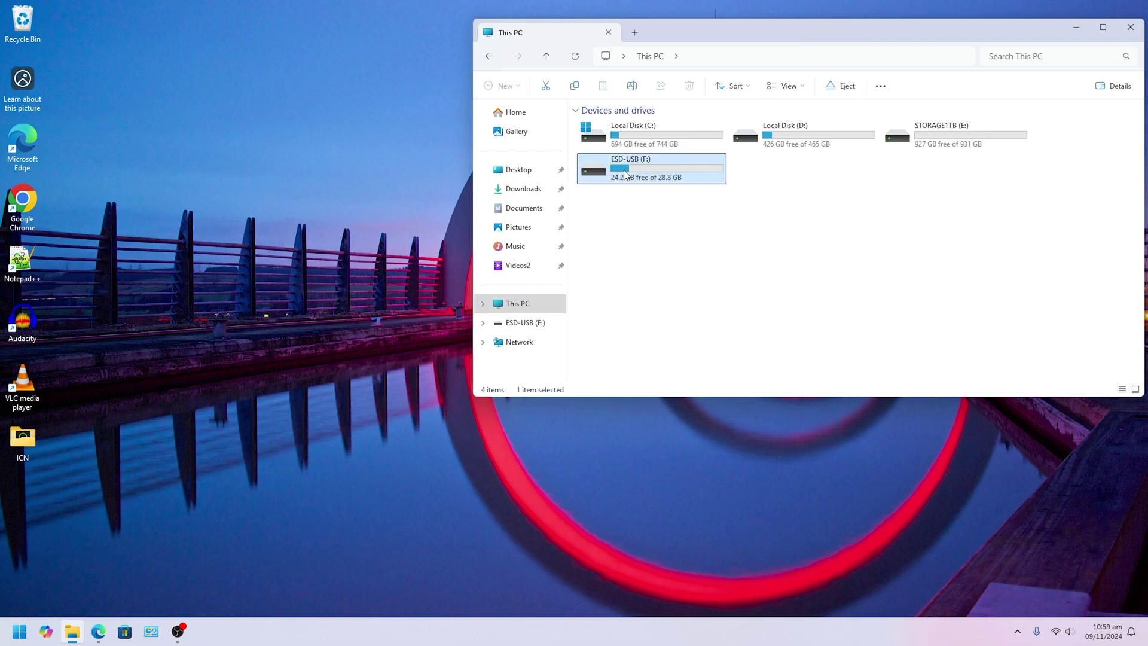
double_click(630, 166)
Review the drive's eight items and select setup.exe to check its size.
left_click_drag(649, 293, 565, 110)
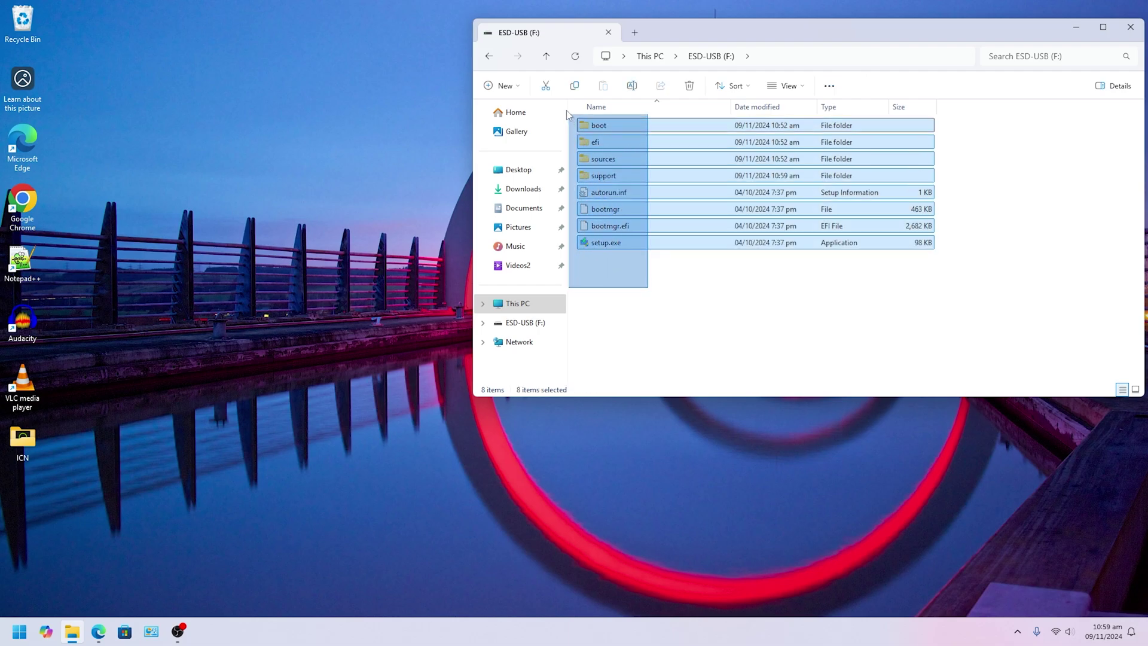
left_click(685, 291)
left_click_drag(697, 306, 567, 107)
left_click(675, 303)
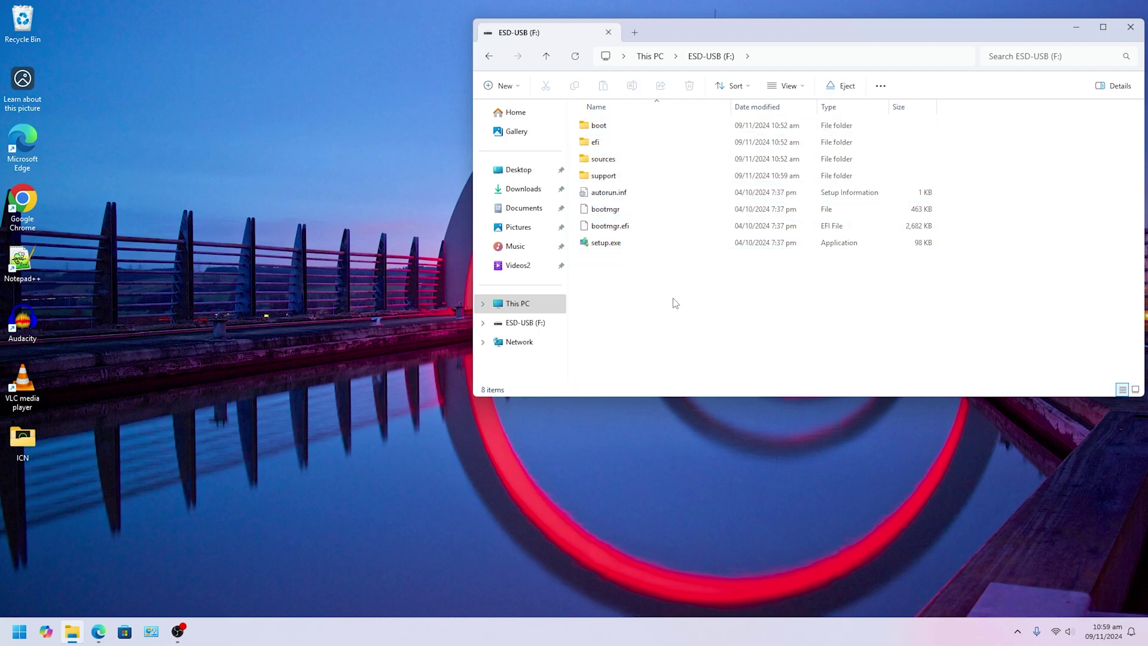
left_click(606, 246)
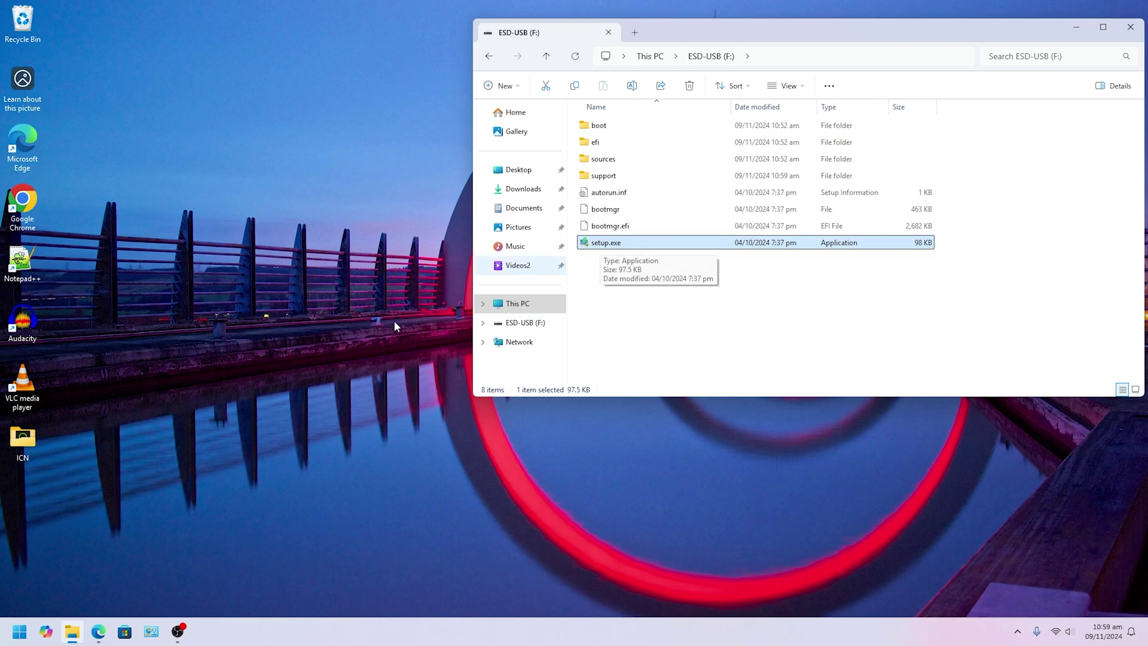
left_click(644, 306)
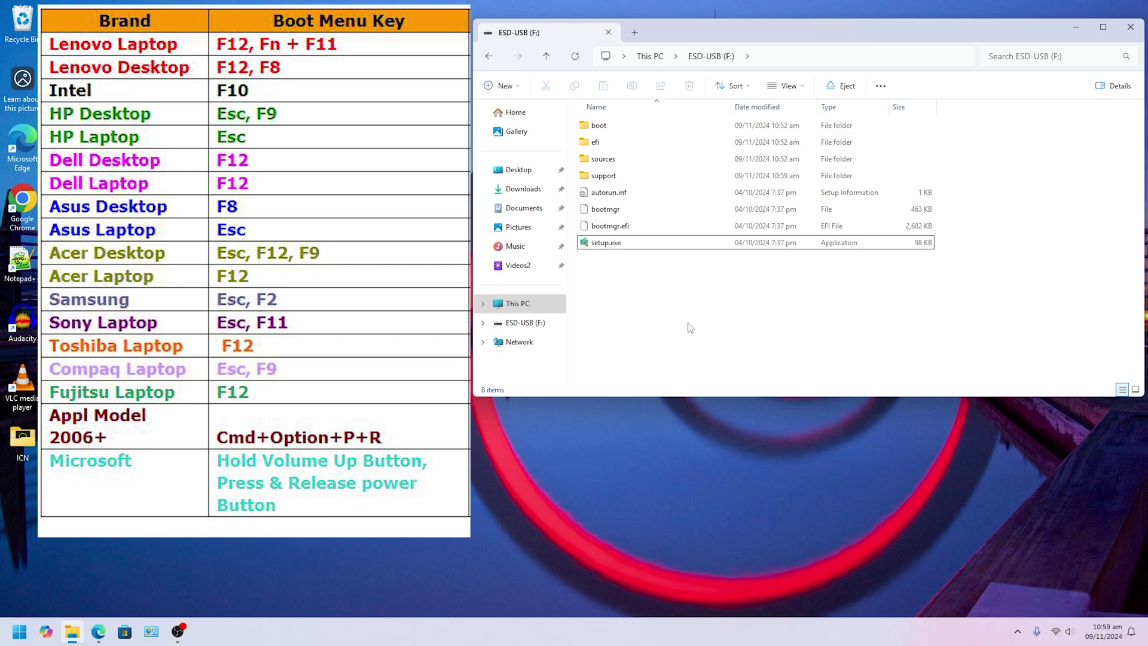
left_click(525, 323)
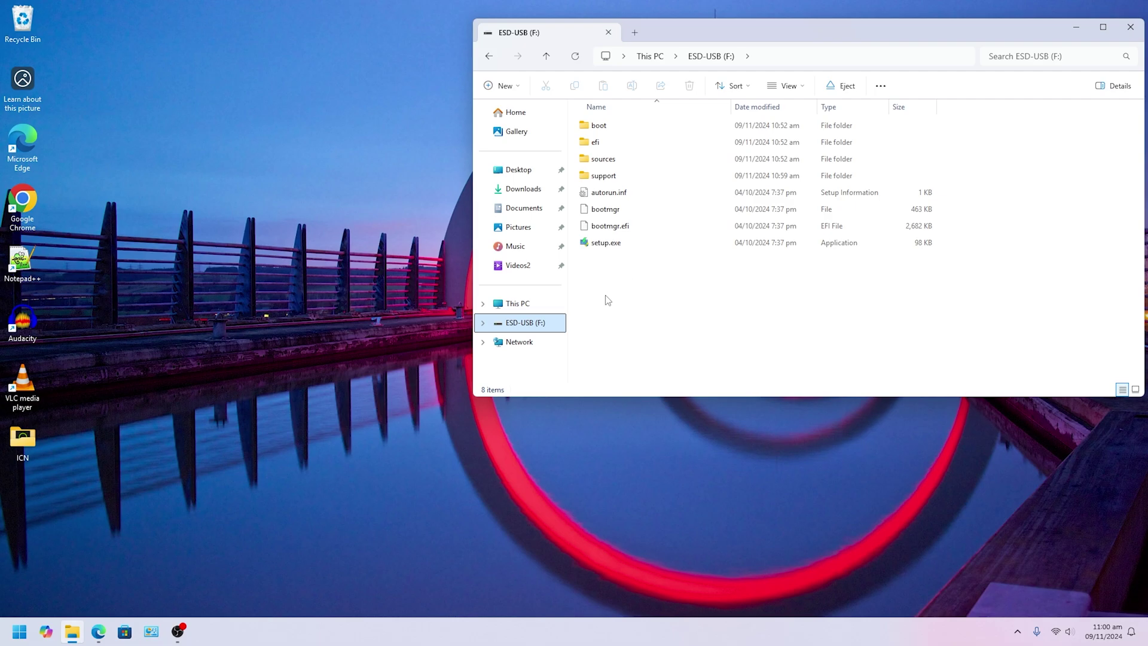
Reopen ESD-USB (F:) from This PC to recheck its eight items, then return to This PC.
left_click(520, 304)
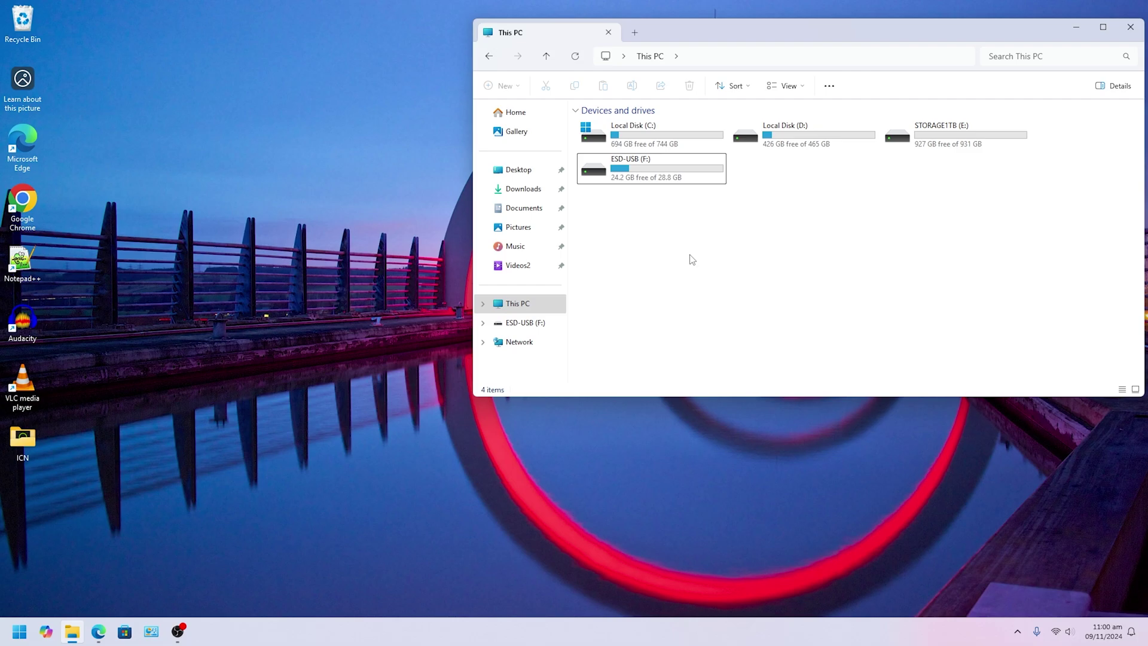
left_click_drag(740, 234, 604, 152)
double_click(631, 163)
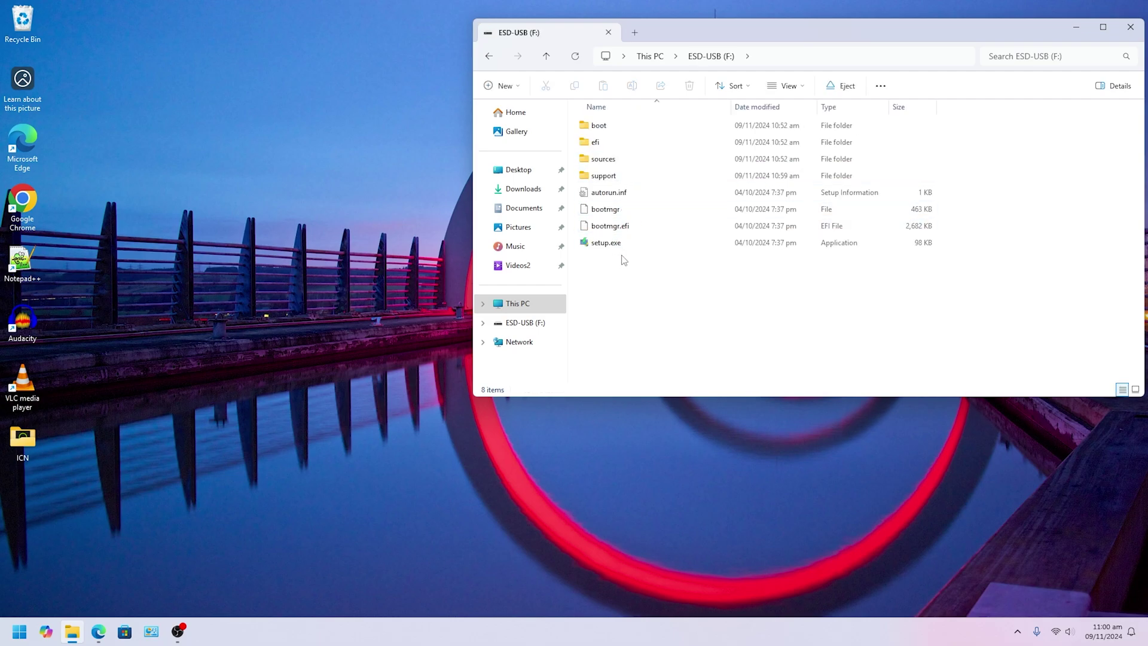
left_click_drag(667, 284, 576, 119)
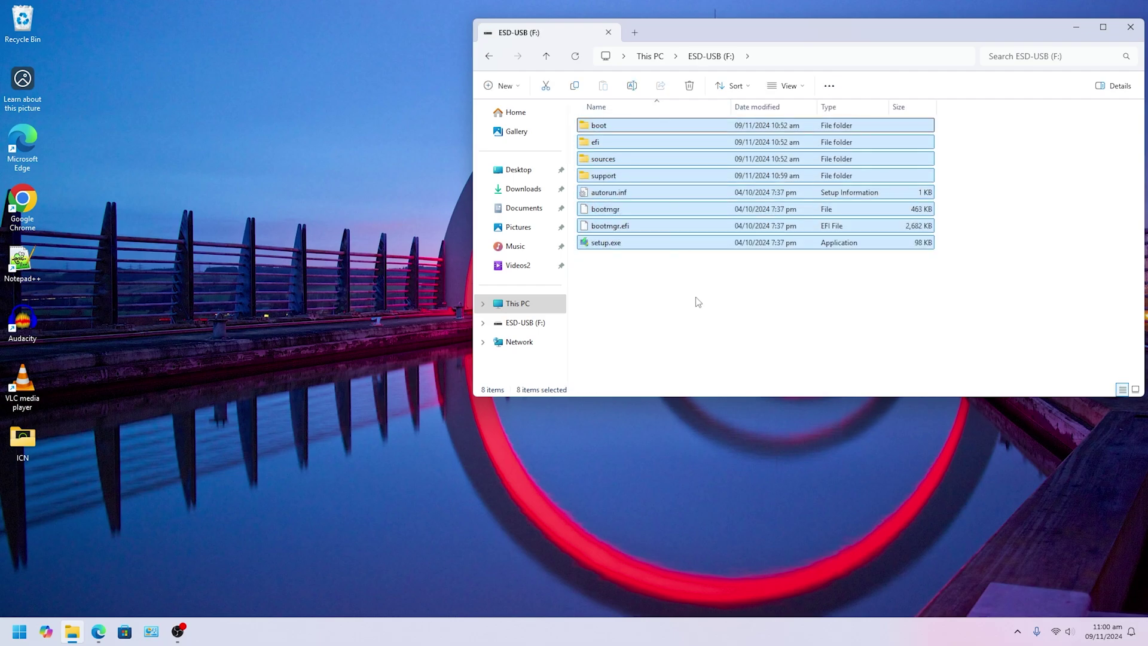
left_click(672, 291)
left_click(520, 304)
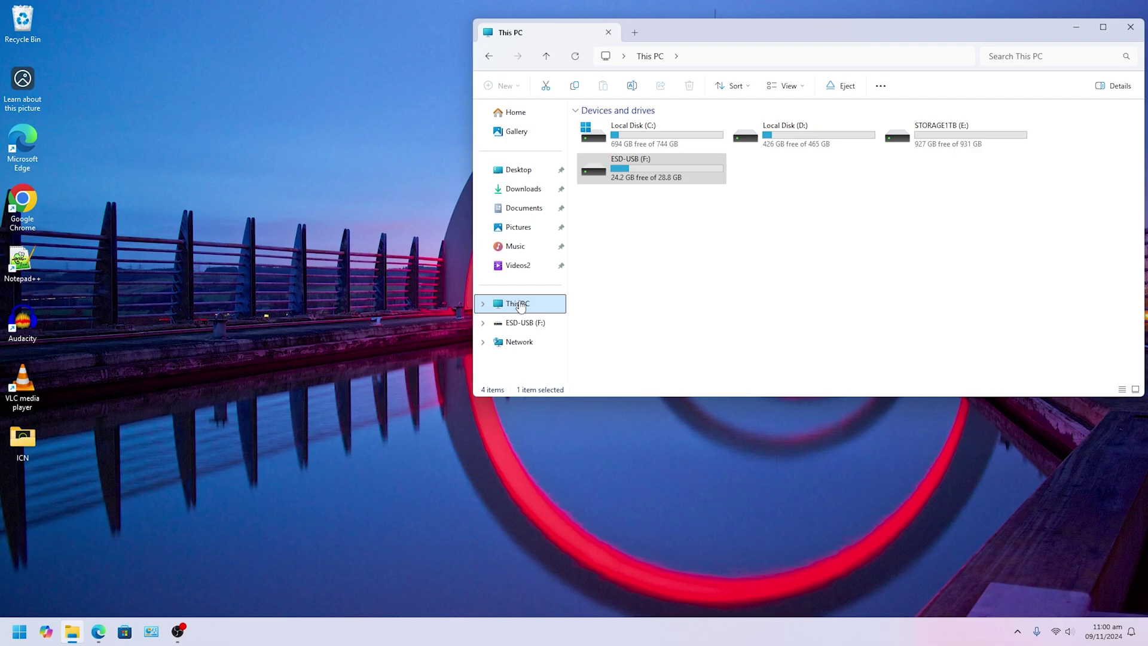